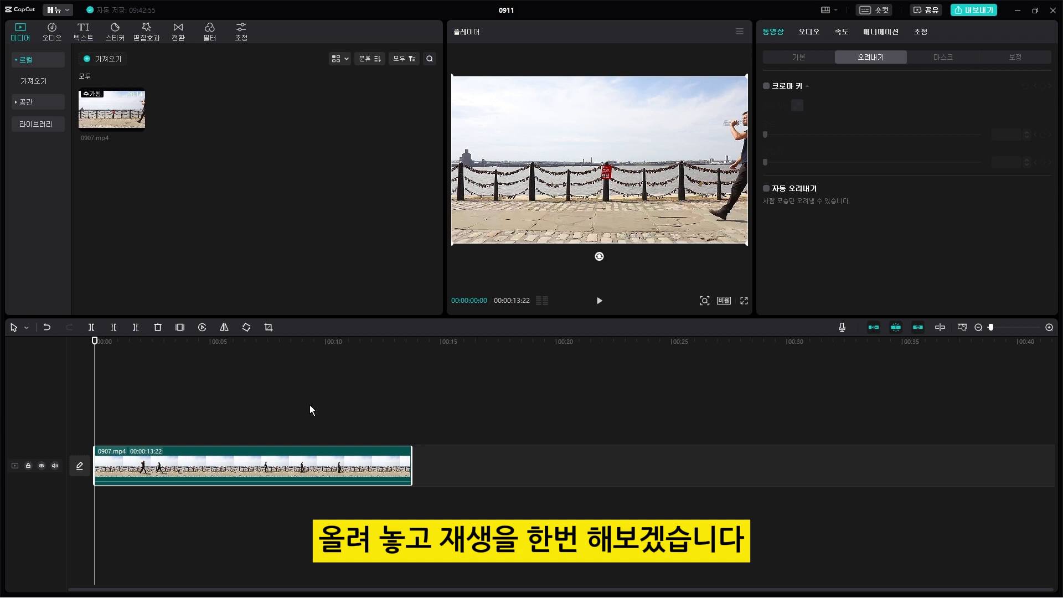
Step: Play through the 0907.mp4 clip to review the walking man and return the playhead to the start
key(space)
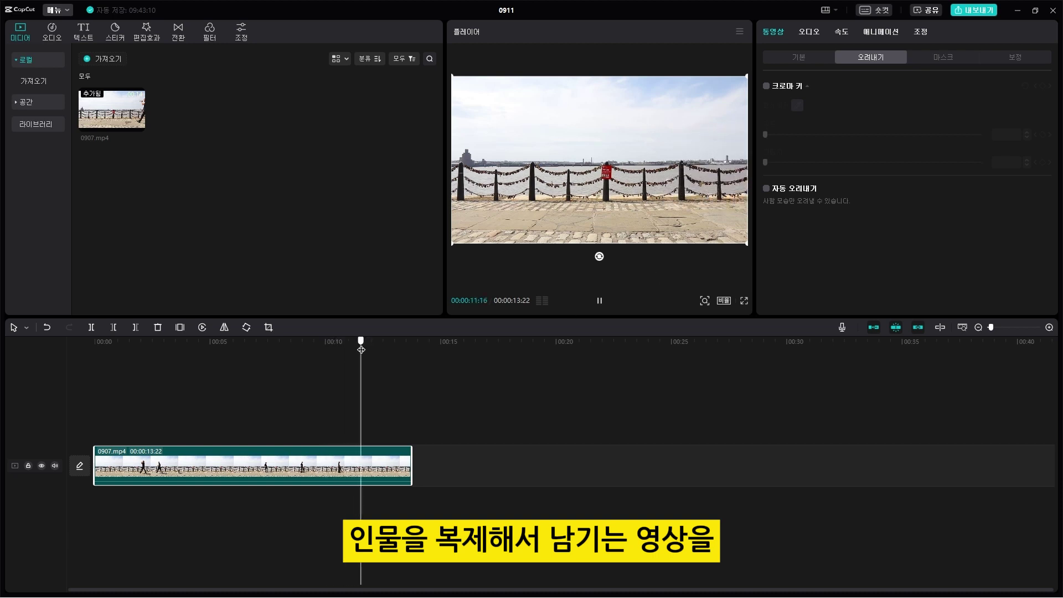
drag(360, 349, 136, 388)
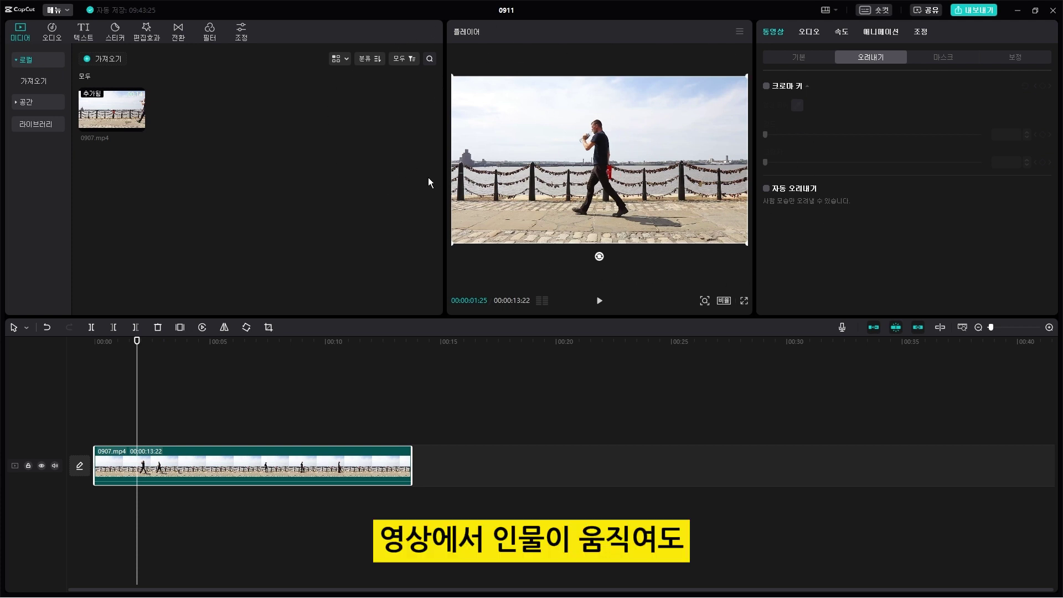
key(space)
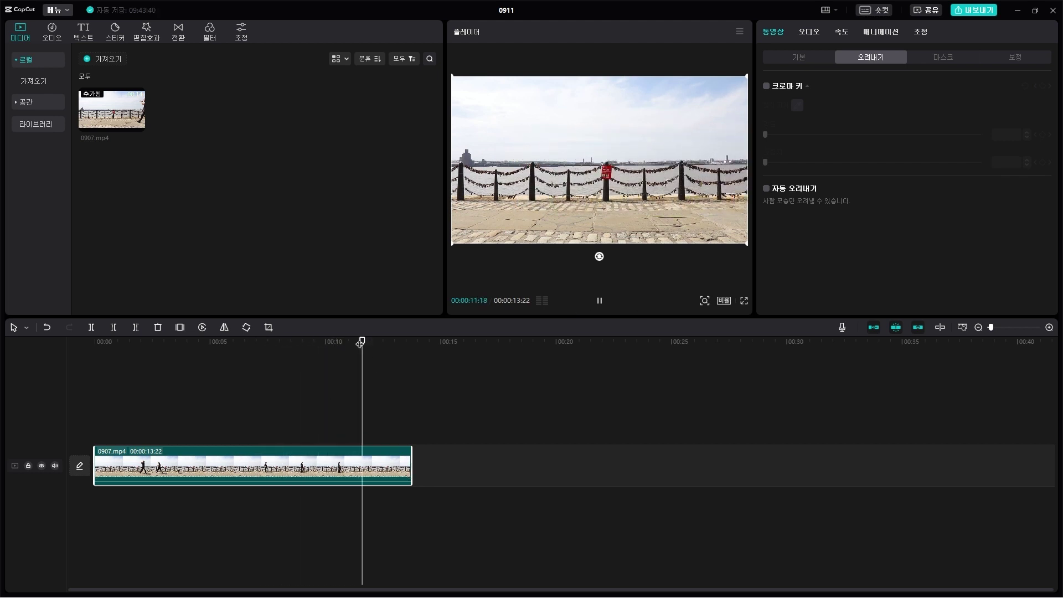
drag(360, 342, 88, 370)
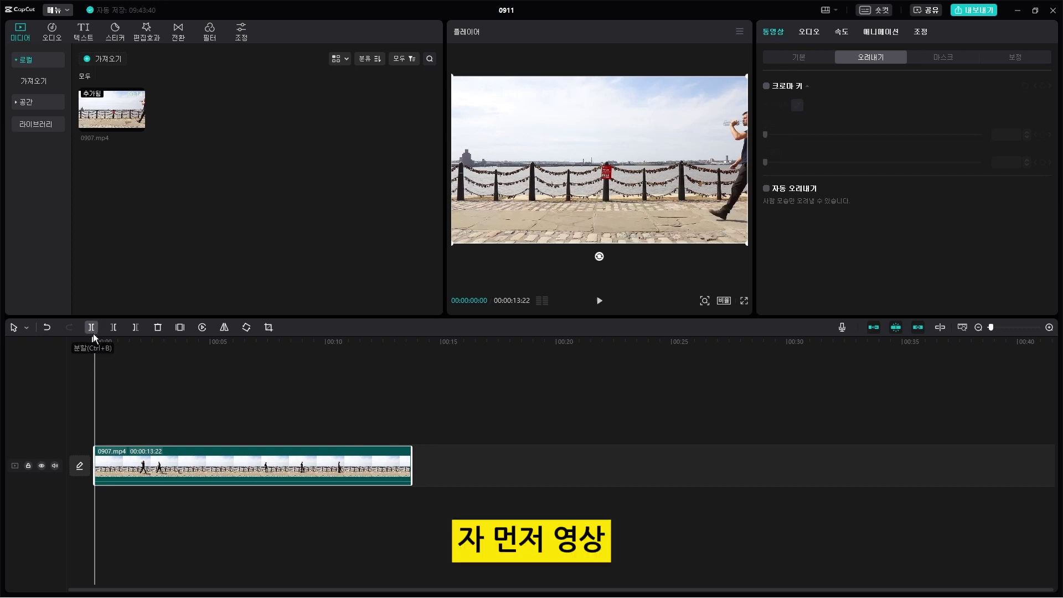
drag(93, 333, 6, 372)
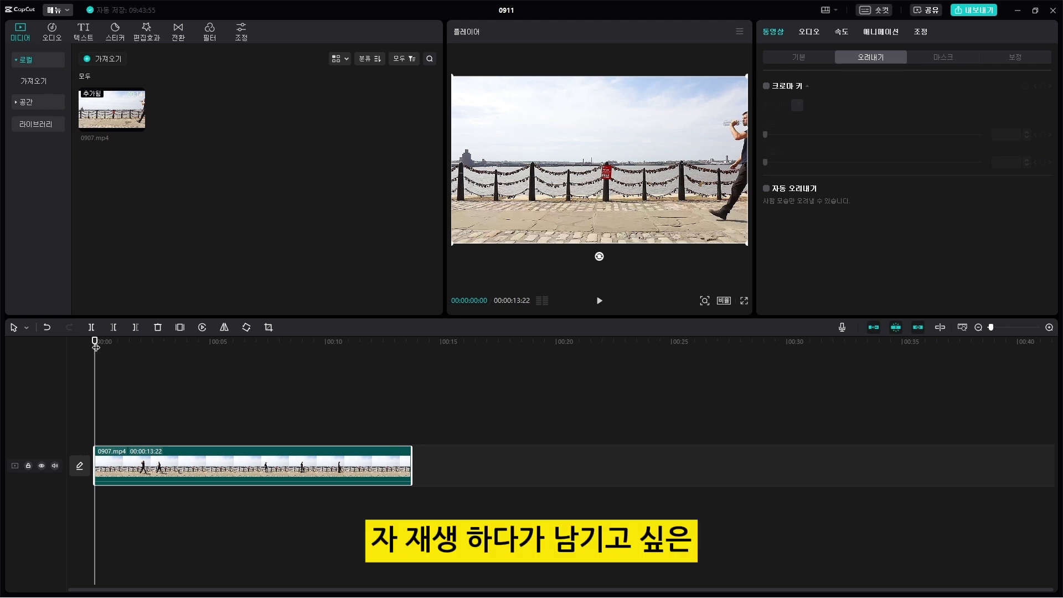
Step: Add a second copy of 0907.mp4 on a track above and trim its start to 00:00:01:04
drag(95, 342, 121, 348)
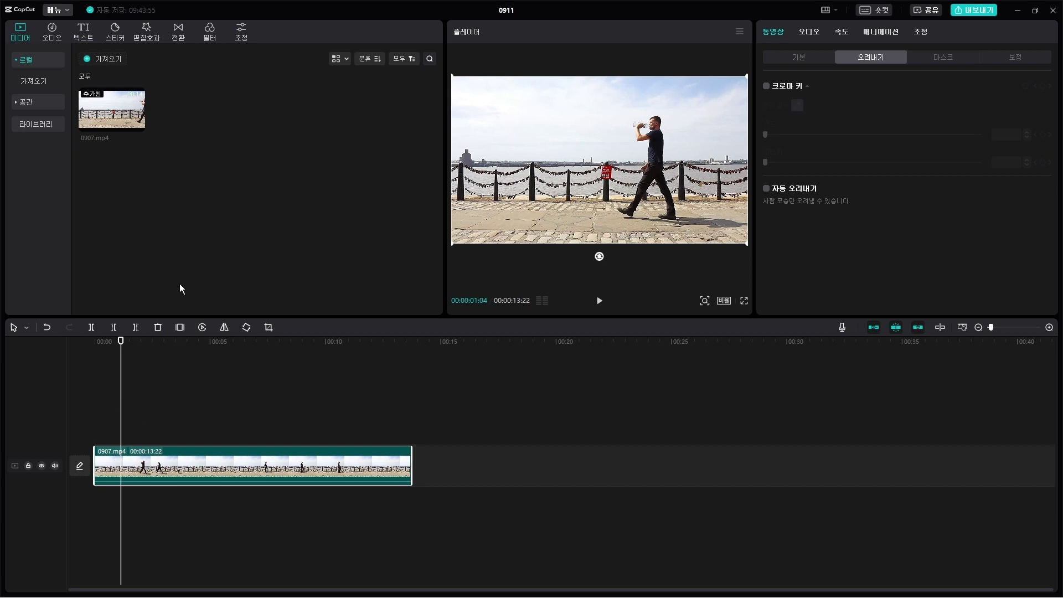
drag(117, 105, 98, 422)
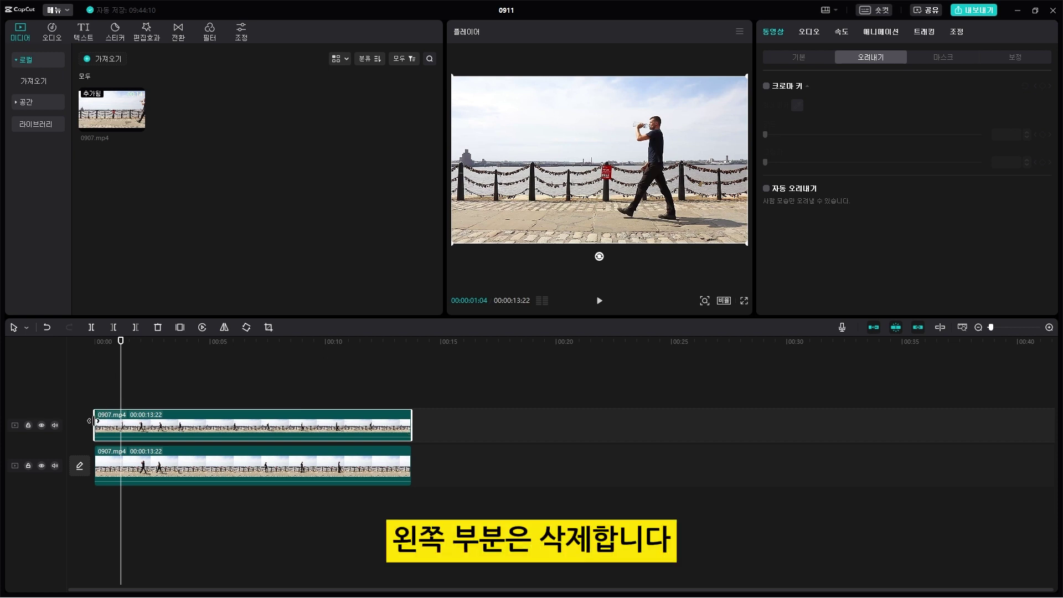
drag(95, 424, 116, 426)
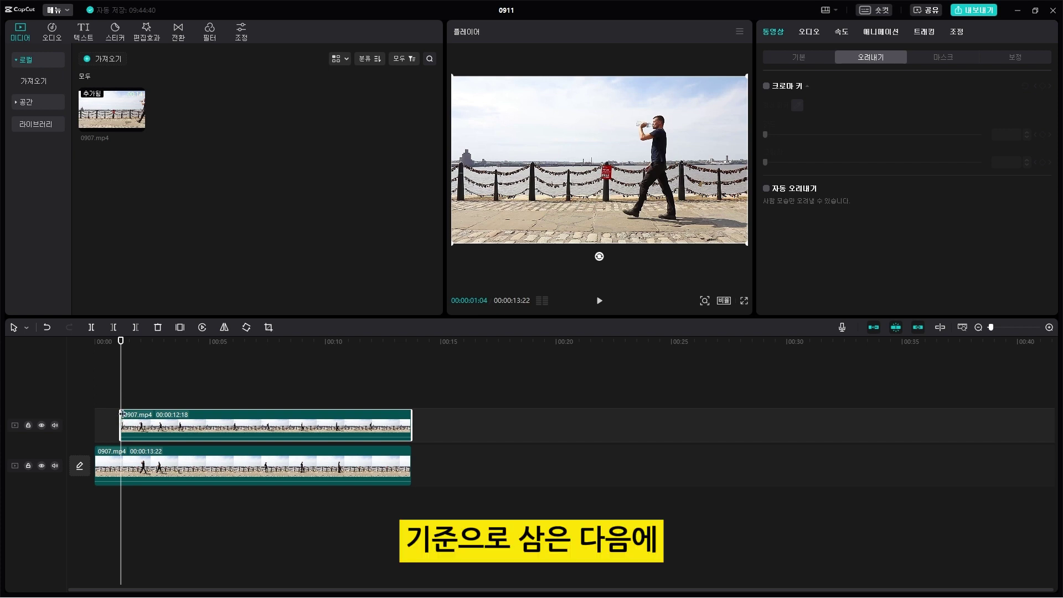
Step: Create a freeze frame from the upper clip at 00:00:01:04 and delete the video portion after it
click(179, 327)
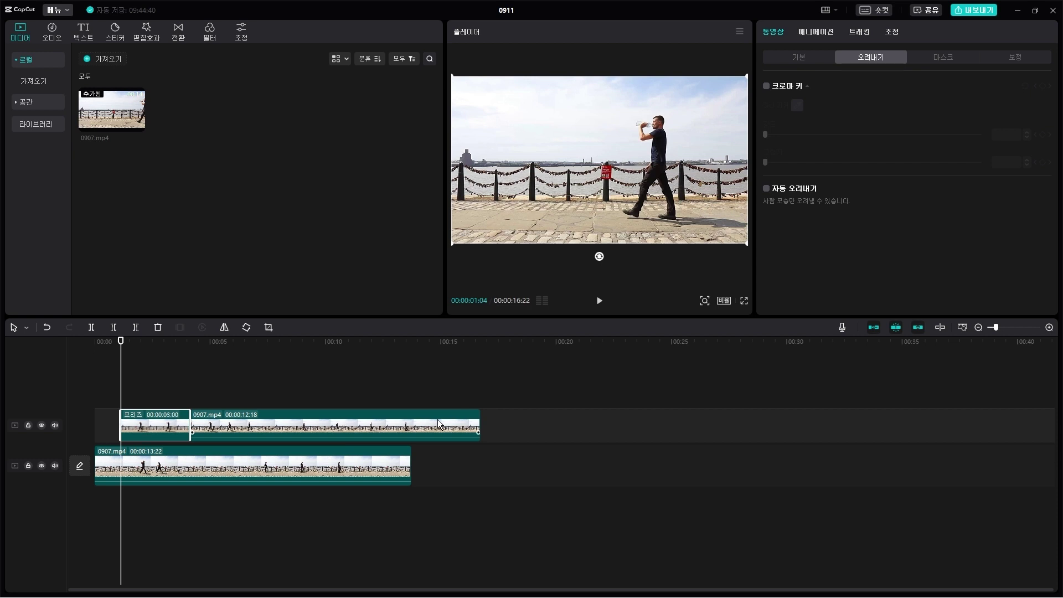
mouse_move(128, 343)
mouse_down()
mouse_move(225, 343)
mouse_move(124, 358)
mouse_up()
click(314, 415)
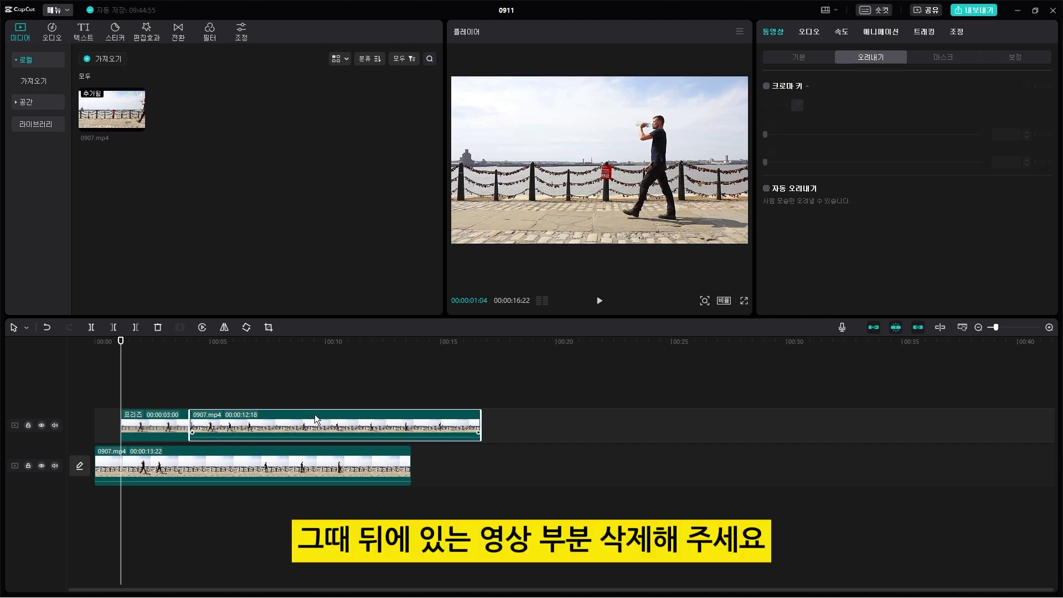
key(Delete)
Step: Extend the freeze frame to the end of the base clip and apply Auto cutout to it
drag(188, 426, 412, 419)
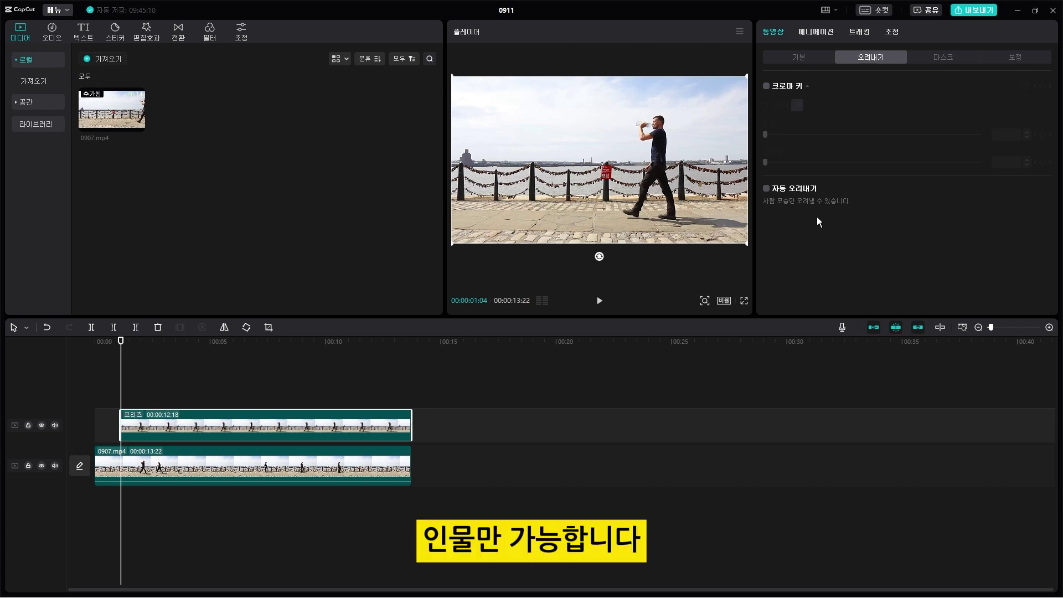
click(766, 190)
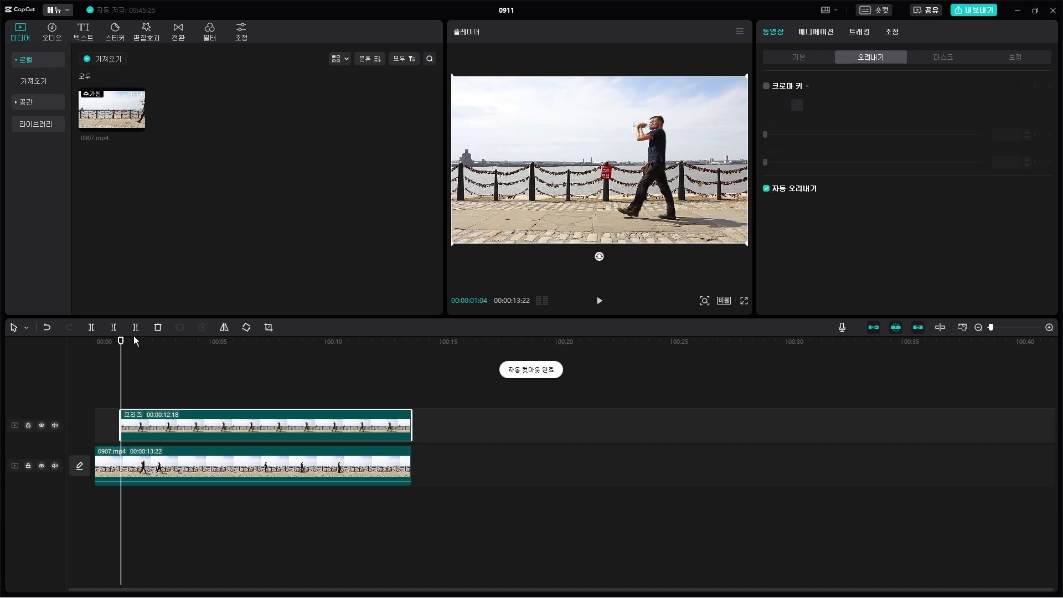
Step: Play the composite from the start to check the frozen figure, pausing at 00:00:02:16
drag(122, 342, 70, 343)
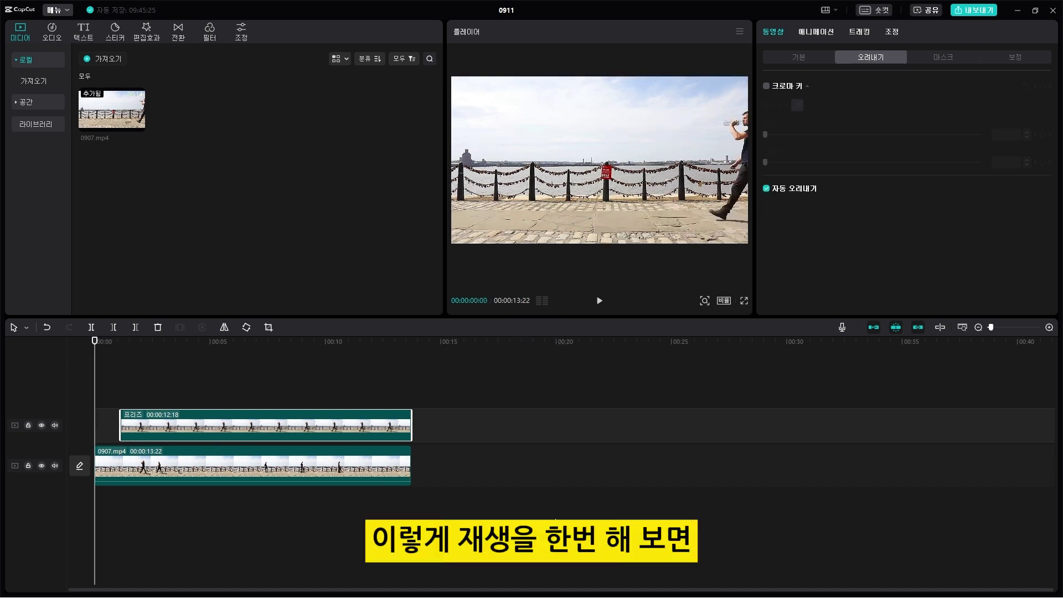
key(space)
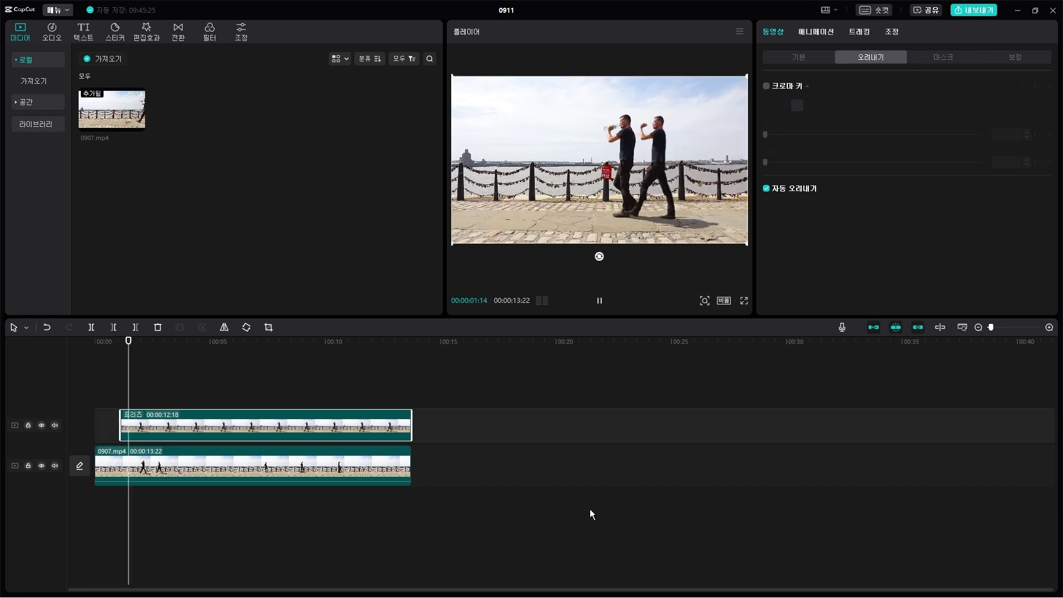
key(space)
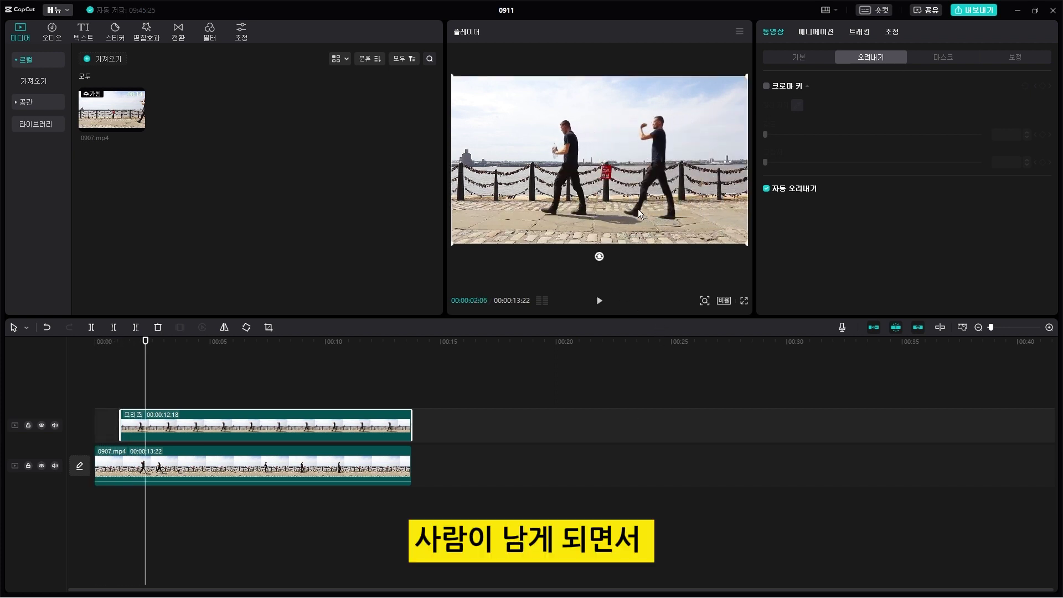
key(space)
key(space)
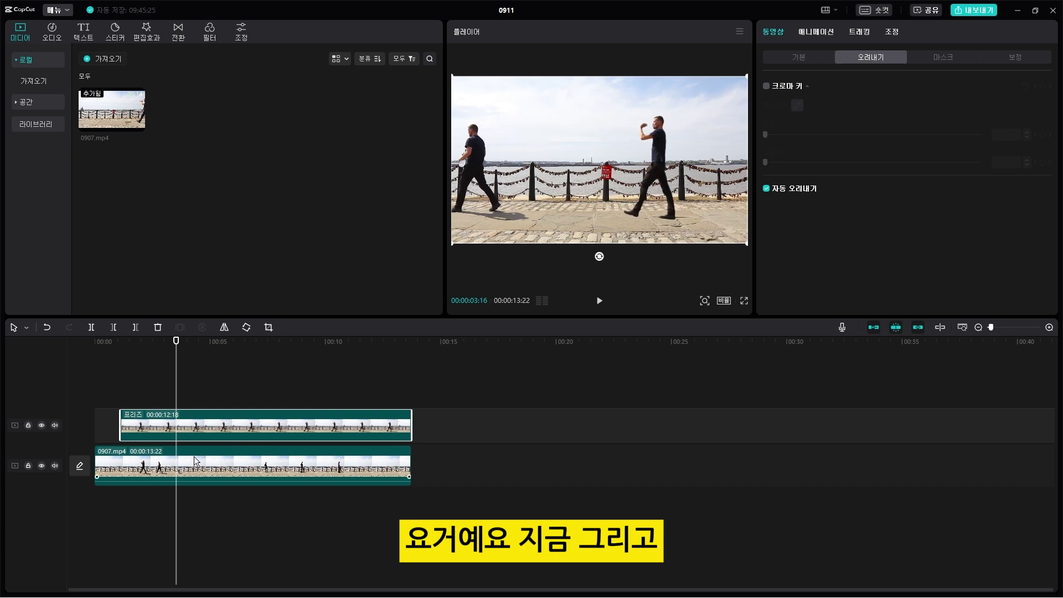
drag(171, 341, 94, 354)
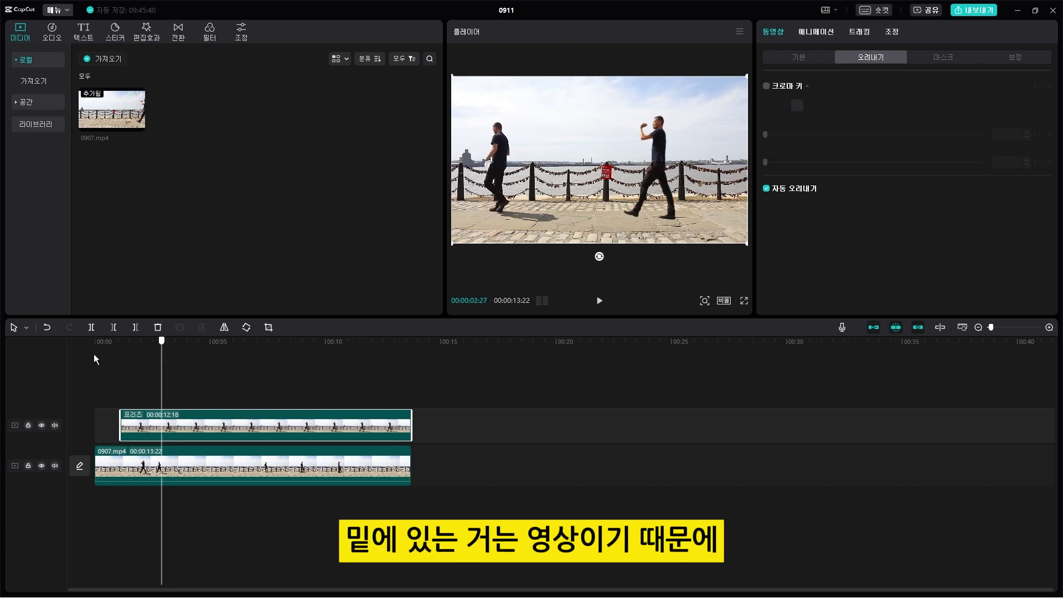
key(space)
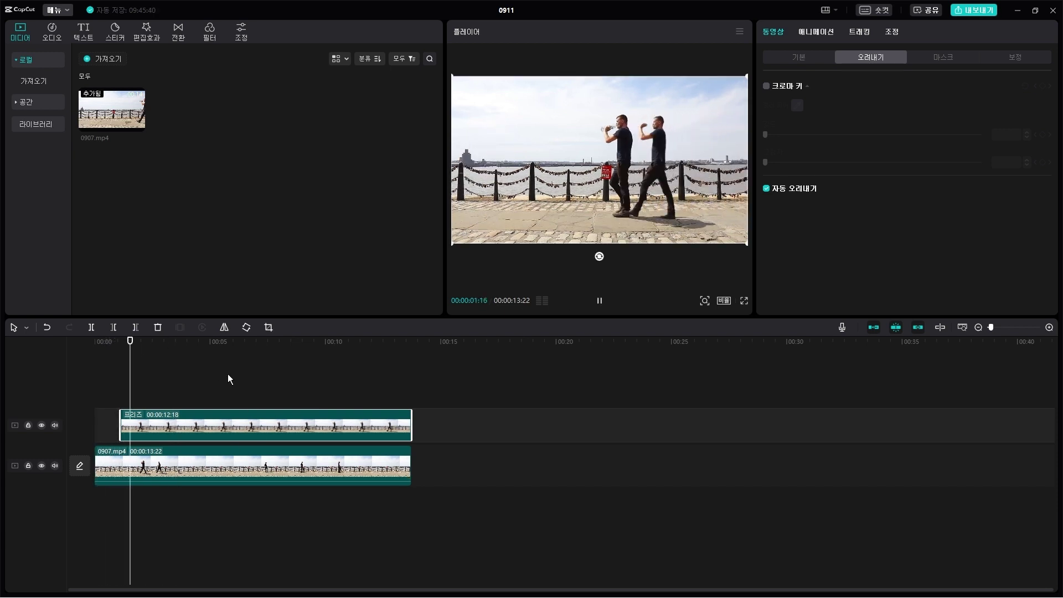
key(space)
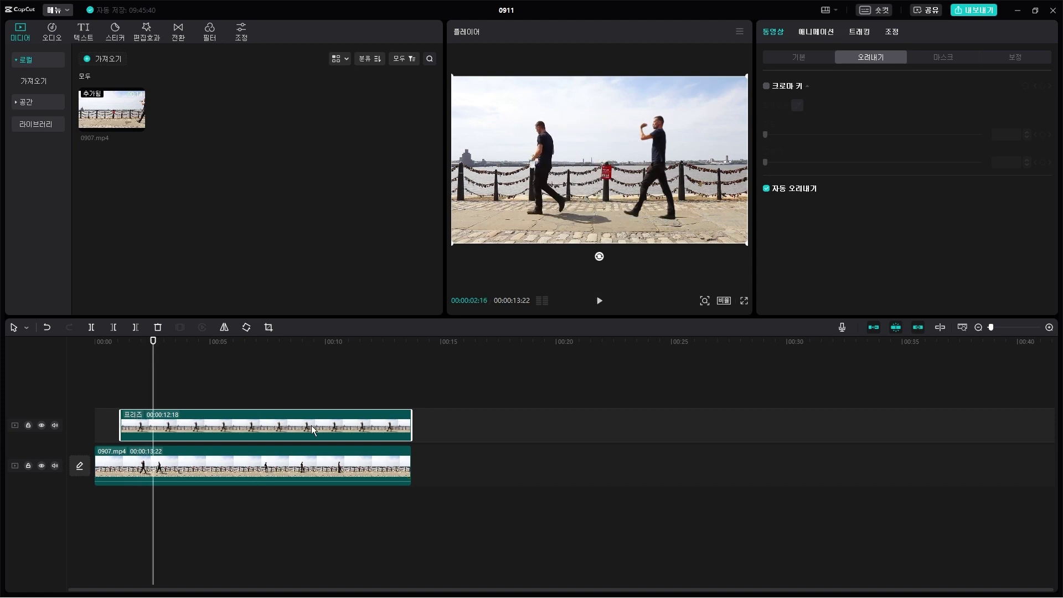
Step: Add another copy of 0907.mp4 on a third track and trim its start to 00:00:02:16
mouse_move(100, 124)
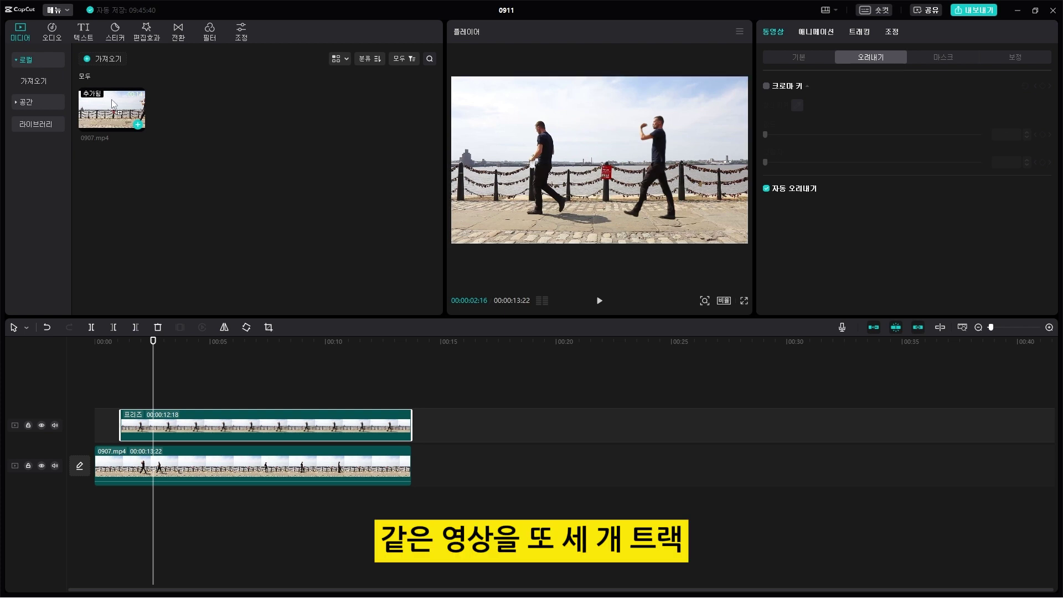
drag(113, 103, 96, 385)
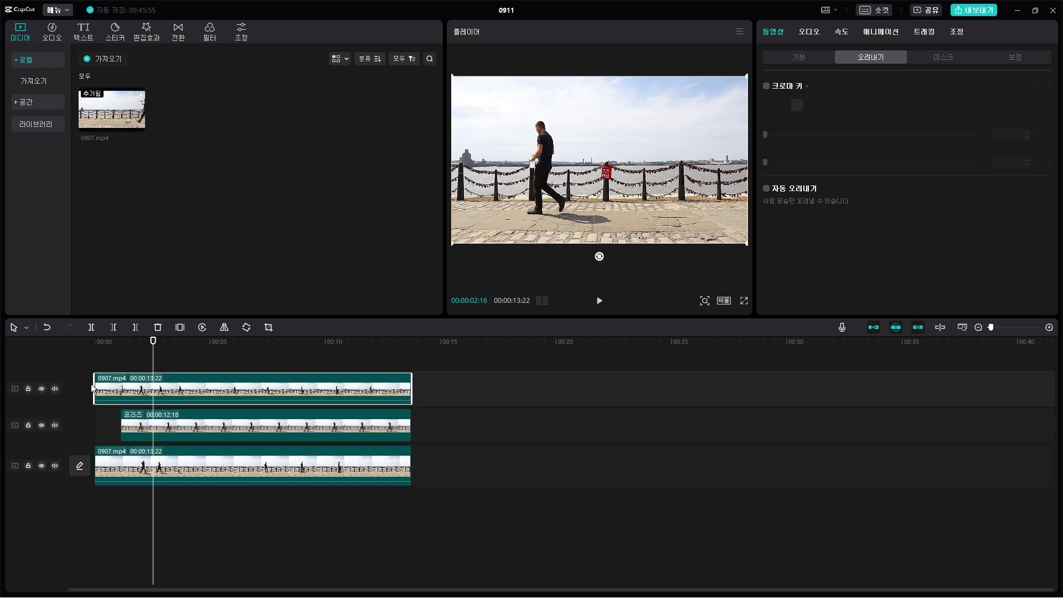
drag(94, 389, 153, 396)
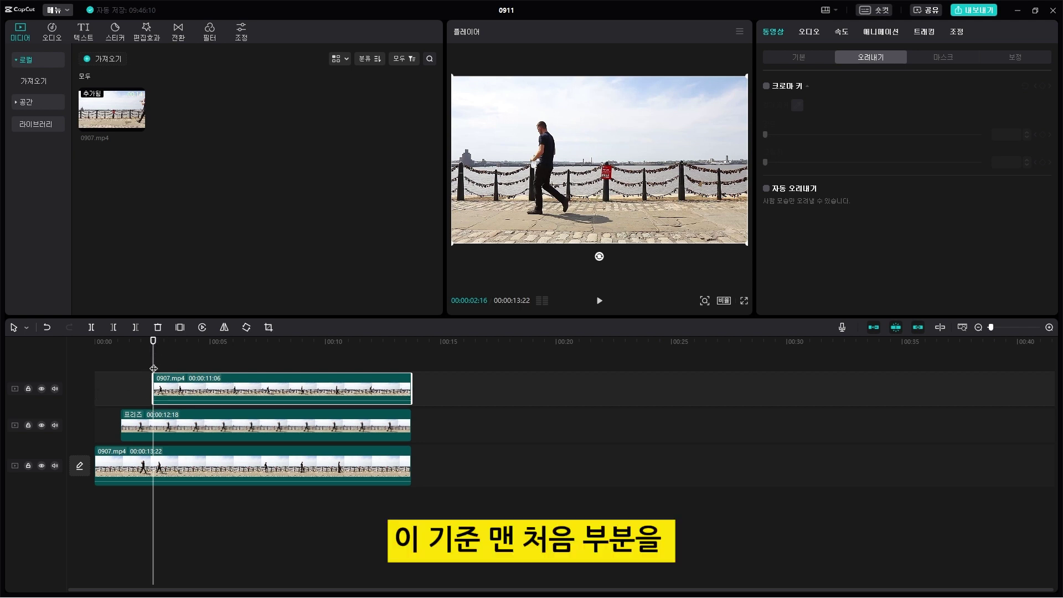
Step: Create a freeze frame from the third-track clip at 00:00:02:16 and delete the video portion after it
click(179, 326)
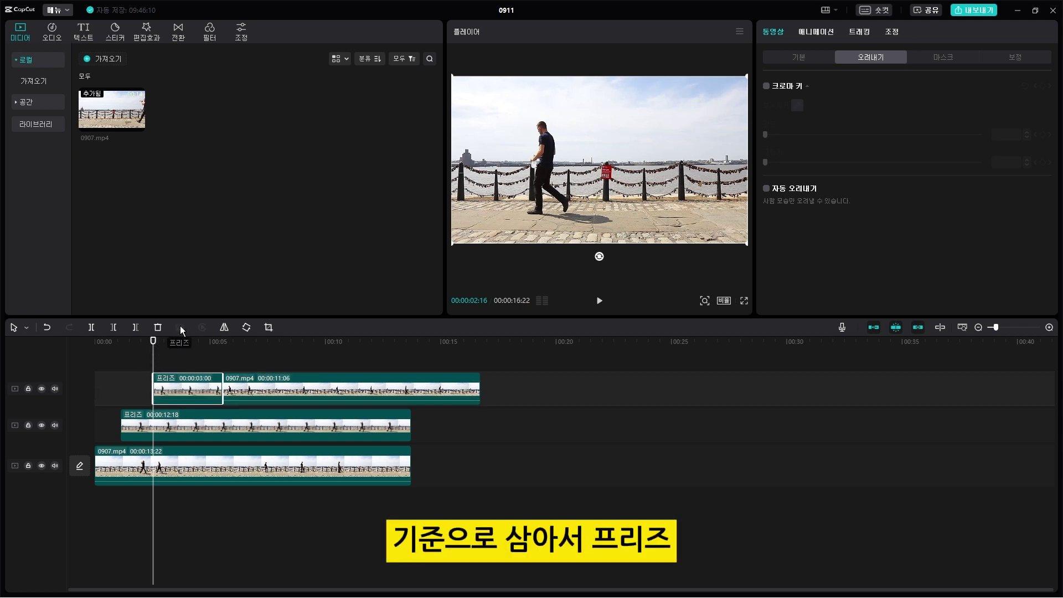
click(426, 387)
key(Delete)
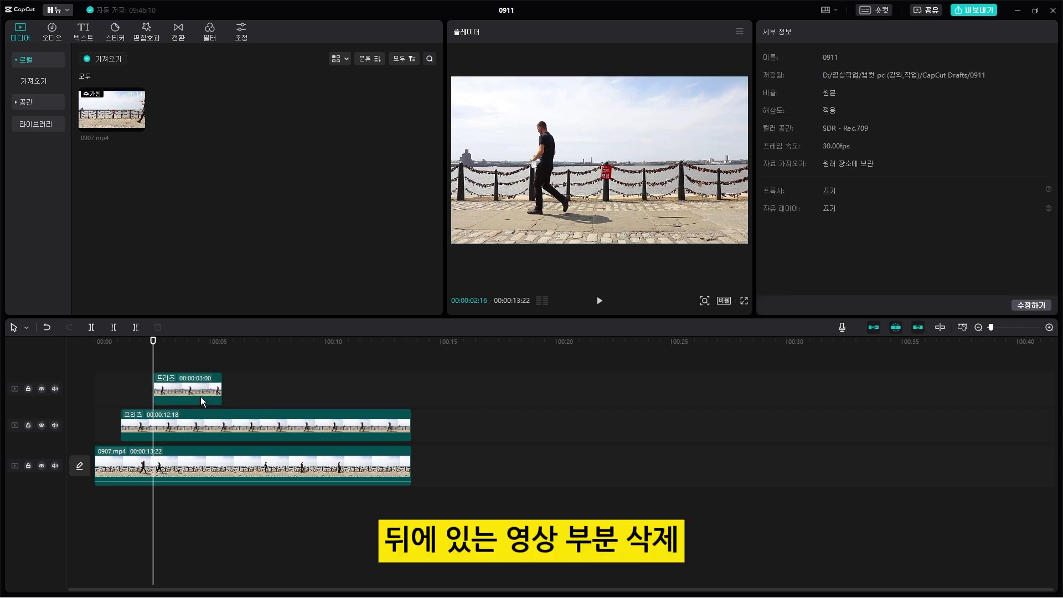
Step: Extend the third-track freeze frame to the end of the base clip and apply Auto cutout to it
click(200, 397)
drag(220, 383, 411, 394)
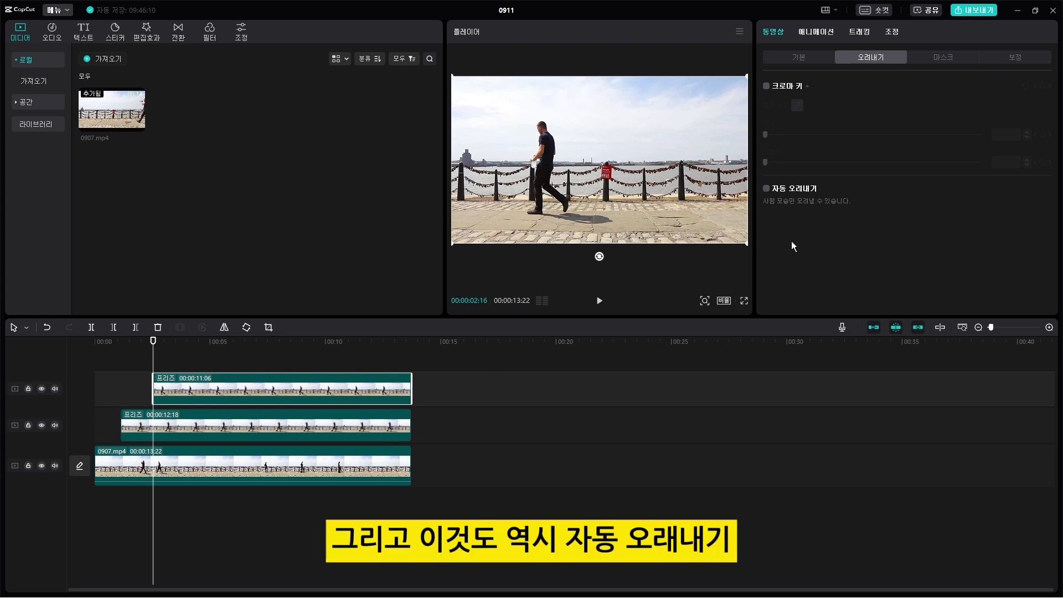
click(767, 190)
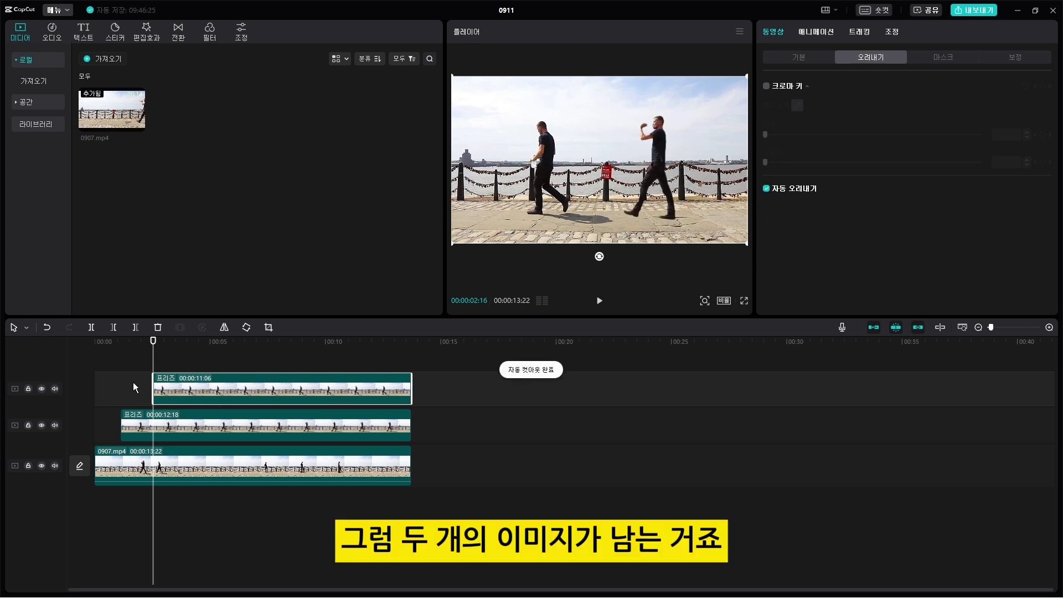
Step: Preview the sequence with both frozen figures and pause playback at 00:00:06:07
key(Home)
key(space)
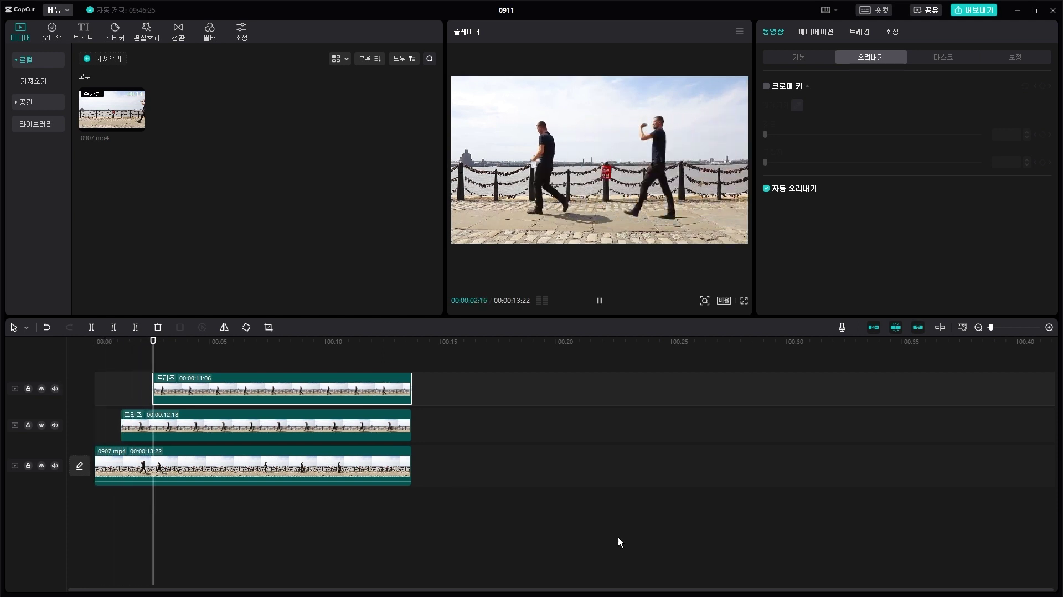
click(614, 184)
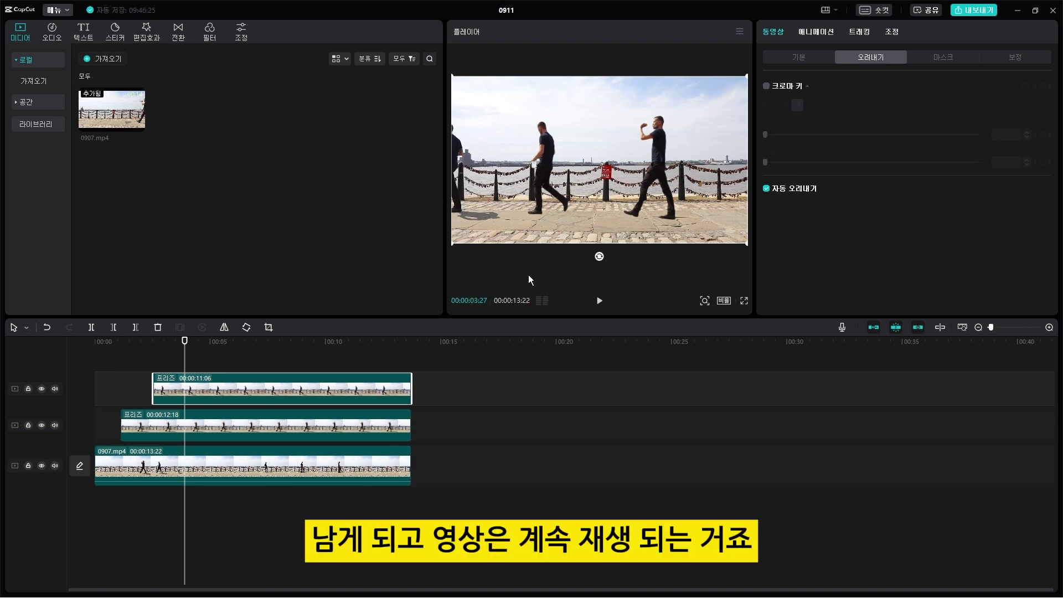
key(space)
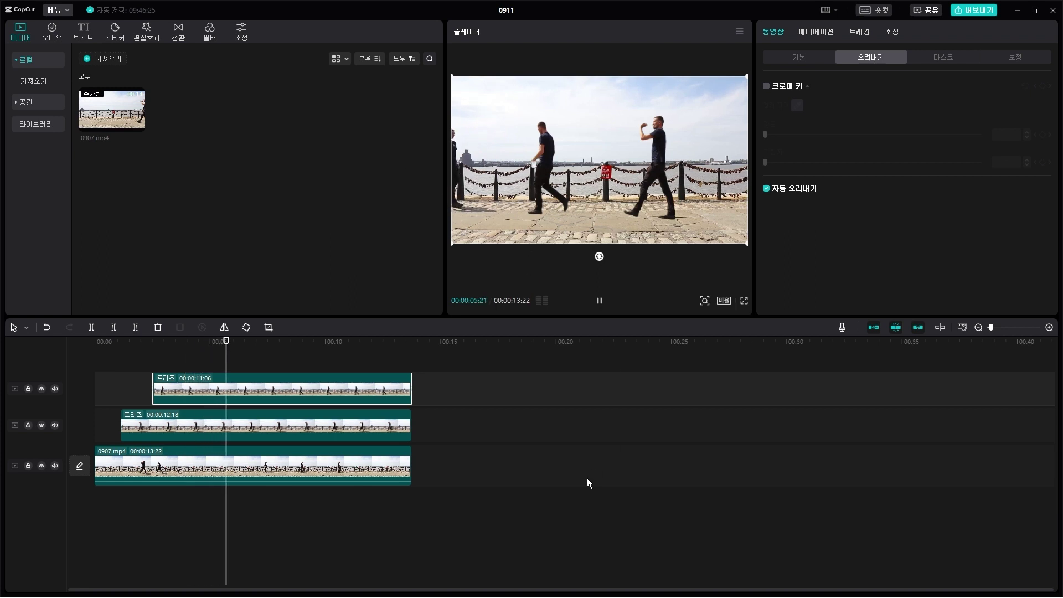
key(space)
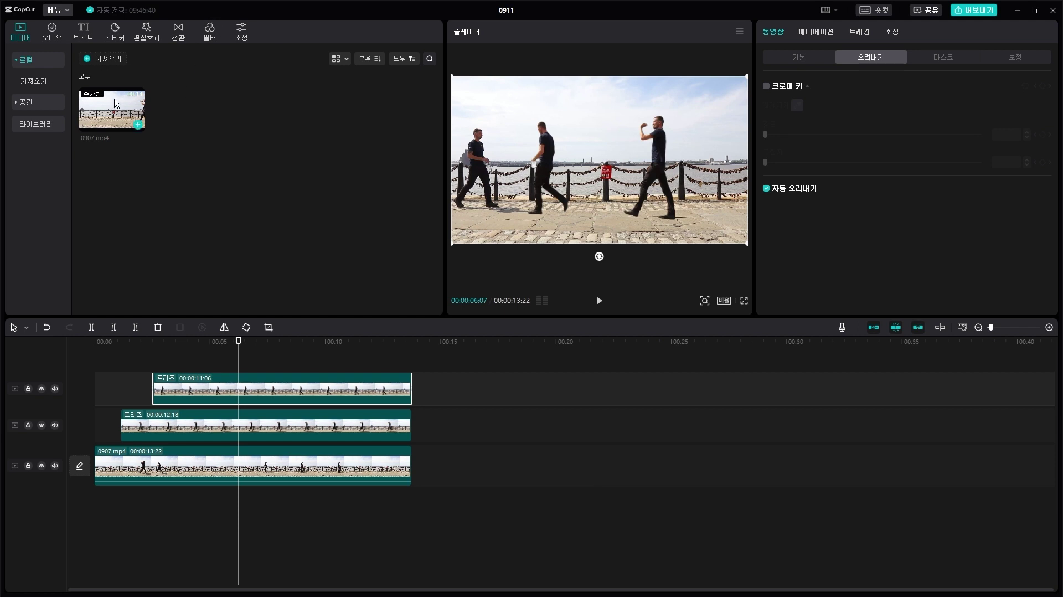
Step: Add another copy of 0907.mp4 on a fourth track and trim its start to 00:00:06:07
drag(114, 98, 92, 351)
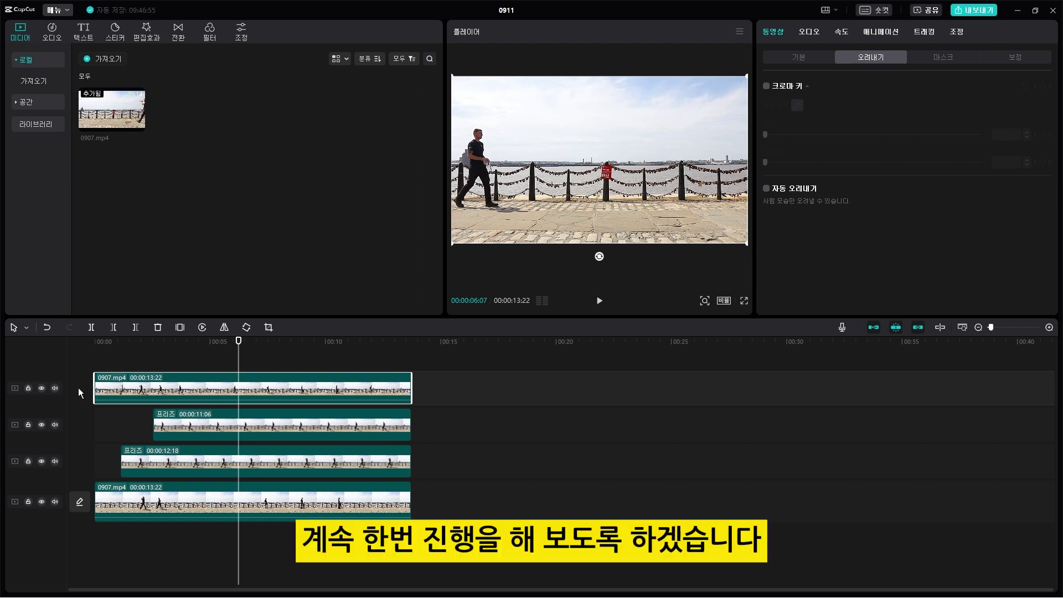
key(q)
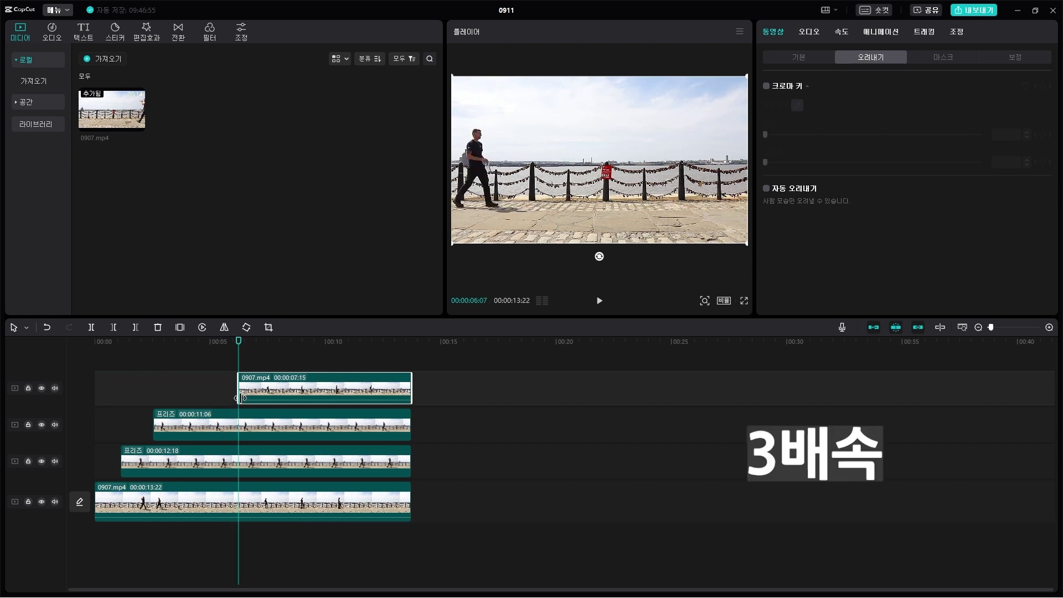
Step: Create a freeze frame from the fourth-track clip at 00:00:06:07 and delete the video portion after it
click(180, 327)
click(388, 389)
key(Delete)
Step: Extend the fourth-track freeze frame to the end of the base clip and apply Auto cutout to it
click(304, 389)
drag(304, 389, 411, 389)
click(765, 188)
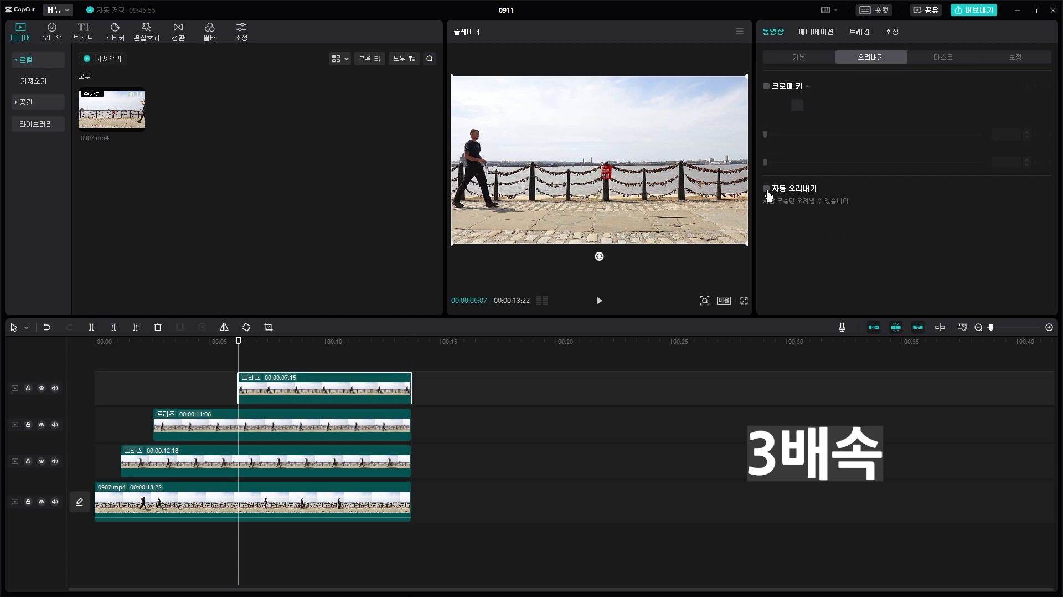
Step: Add another copy of 0907.mp4 on a fifth track and trim its start to 00:00:08:14
drag(241, 341, 290, 347)
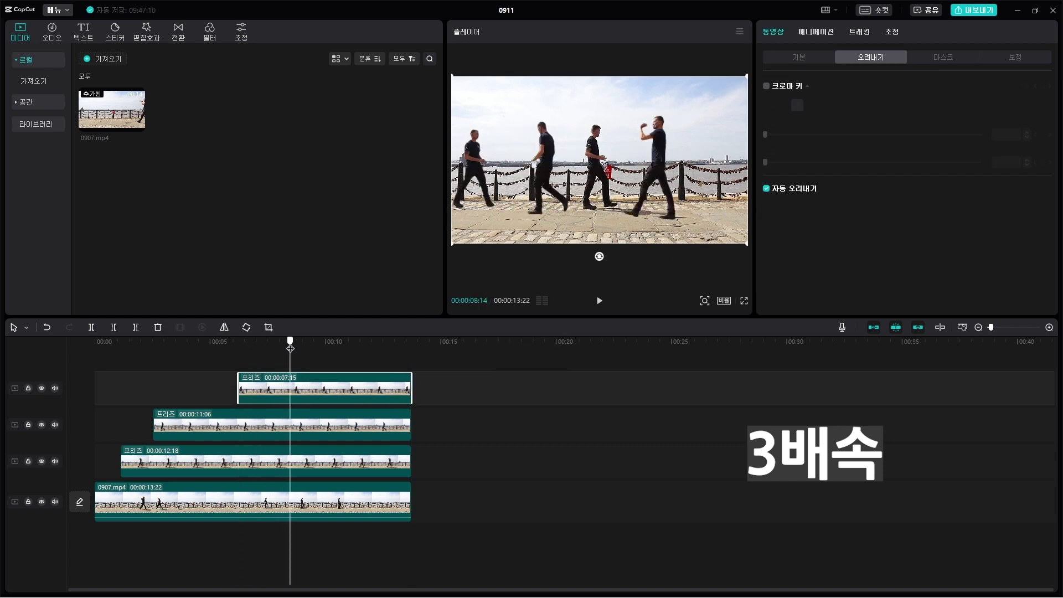
drag(111, 110, 292, 397)
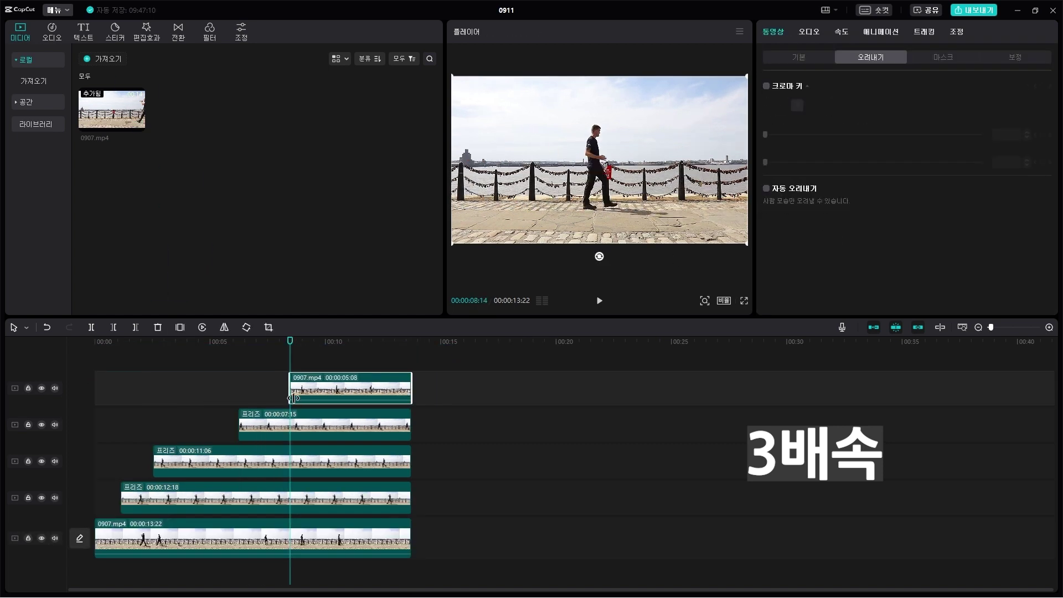
Step: Turn the fifth-track clip into a freeze frame at 00:00:08:14, extend it to the base clip's end and apply Auto cutout
click(179, 327)
key(Delete)
drag(358, 388, 412, 388)
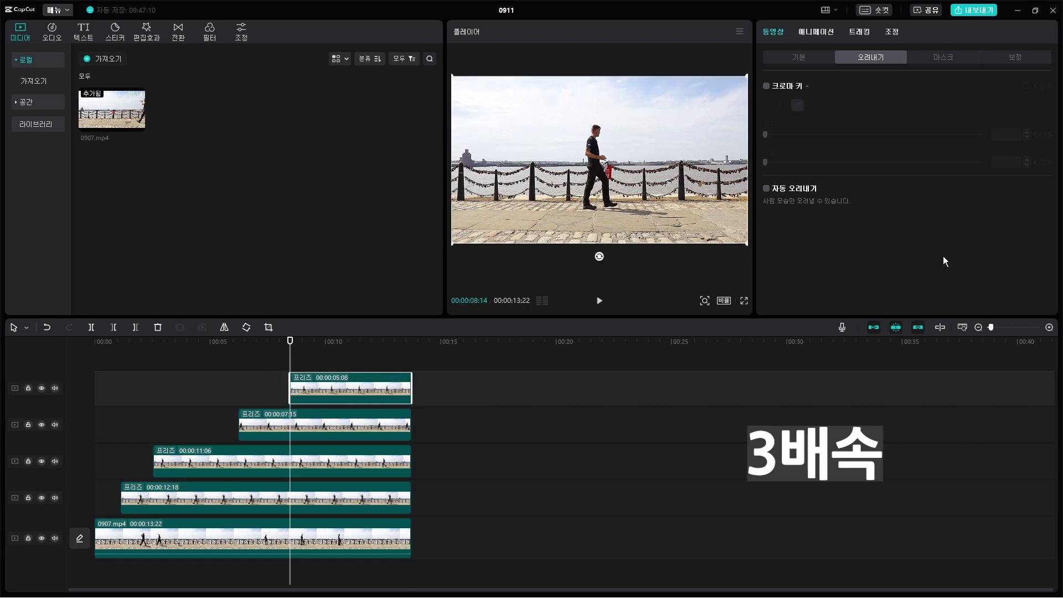
Step: Add another copy of 0907.mp4 on a sixth track and trim its start to 00:00:10:06
click(330, 345)
drag(111, 111, 330, 387)
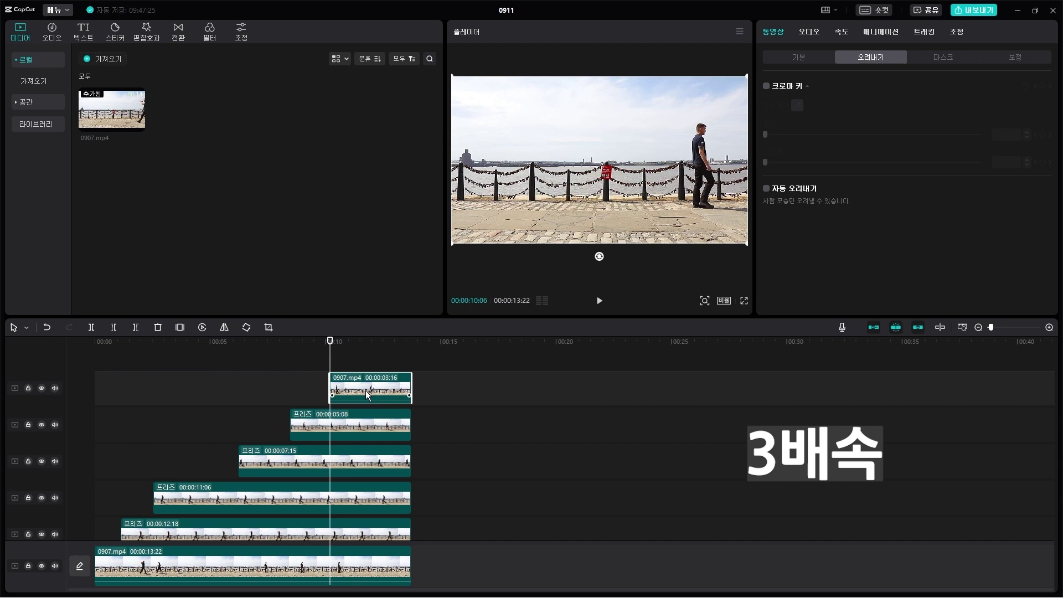
Step: Turn the sixth-track clip into a freeze frame at 00:00:10:06, extend it to the base clip's end and apply Auto cutout
click(180, 328)
key(Delete)
drag(399, 383, 405, 382)
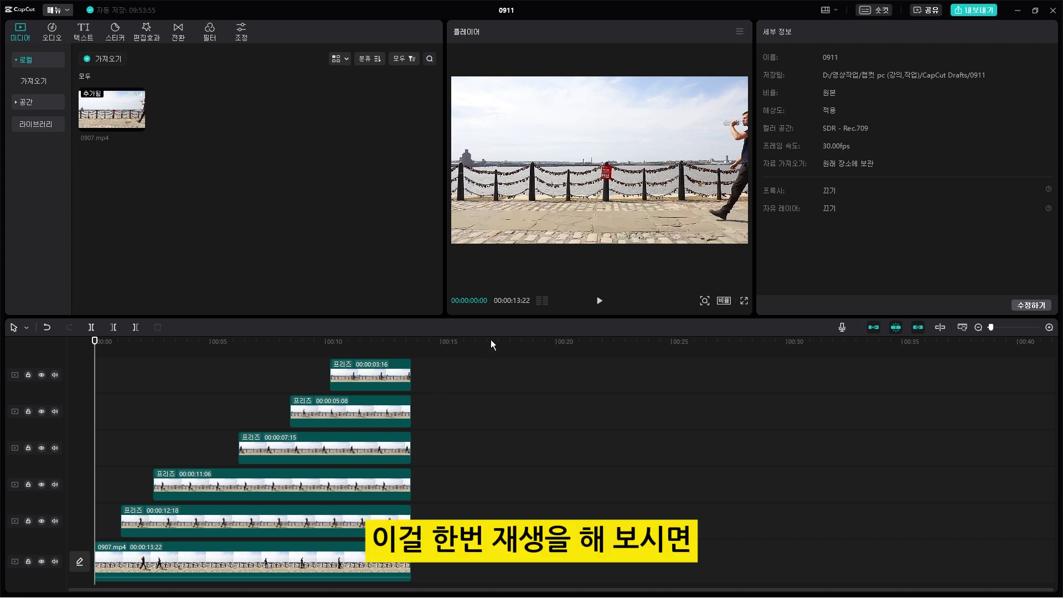
Step: Play back the clone sequence from the start and check how the frozen cutouts appear at different times
click(599, 303)
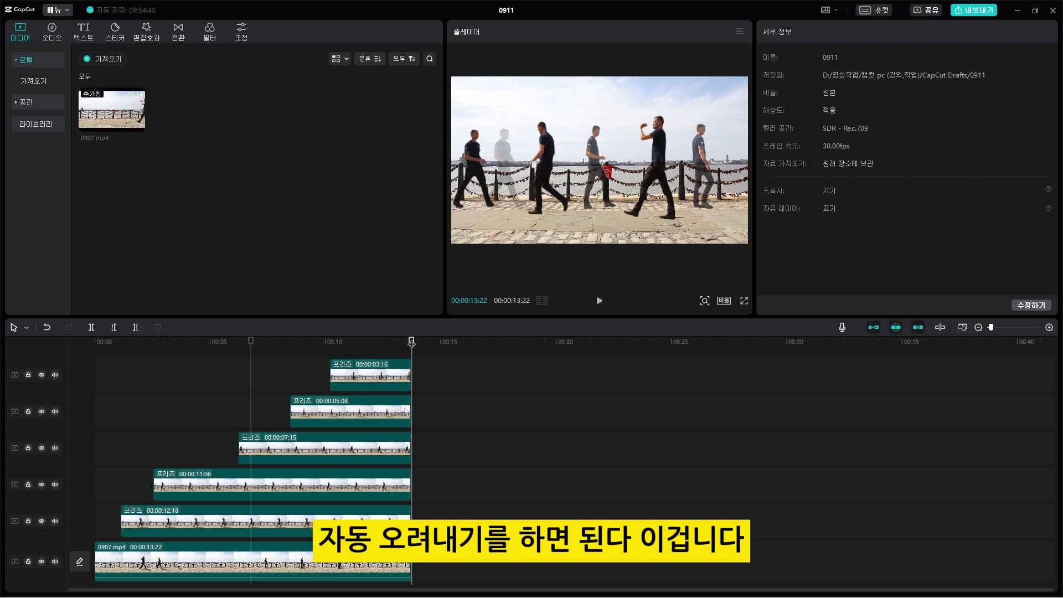
click(251, 342)
drag(254, 341, 21, 357)
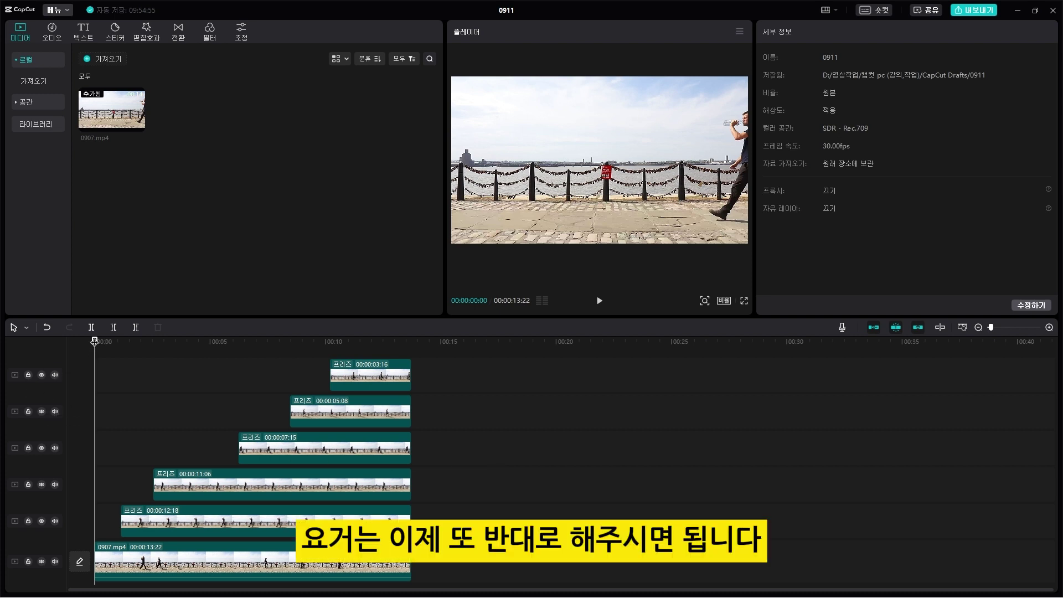
drag(94, 341, 122, 348)
click(222, 519)
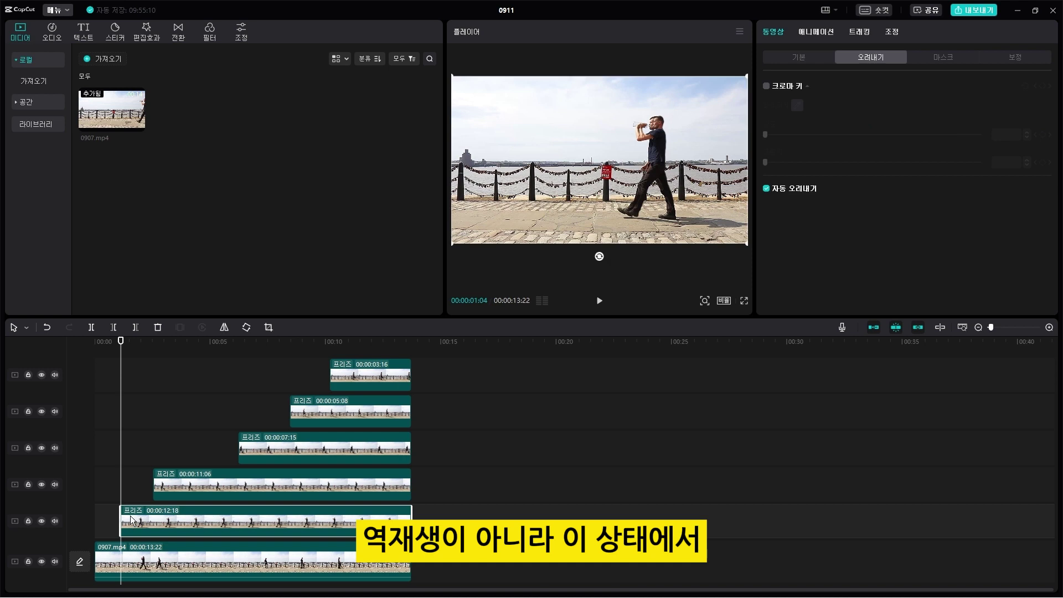
click(726, 535)
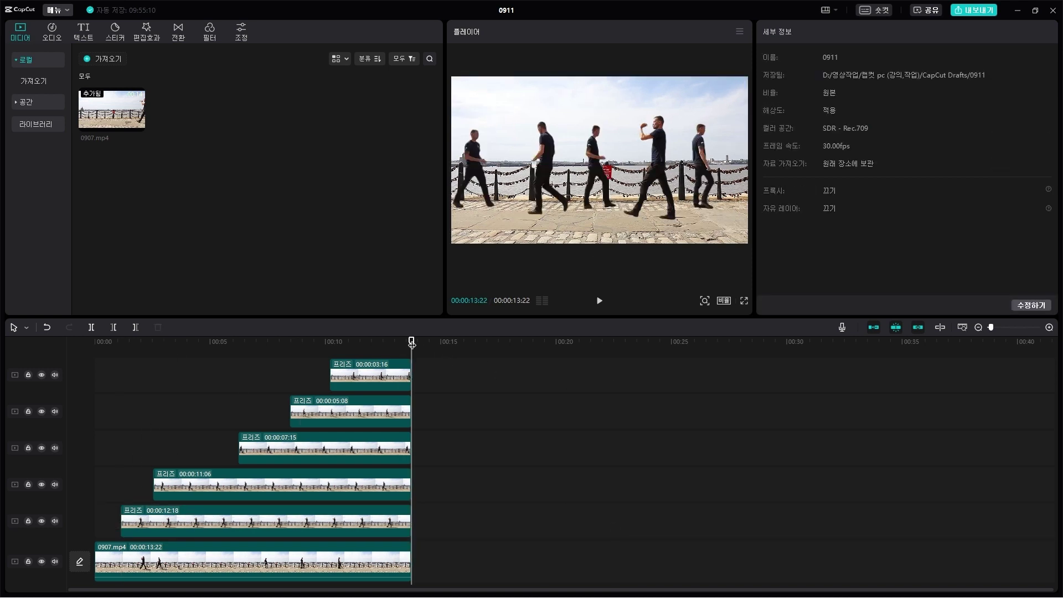
Step: Retime the second-track freeze frame to run from 00:00:00:00 to 00:00:01:04
drag(411, 342, 118, 391)
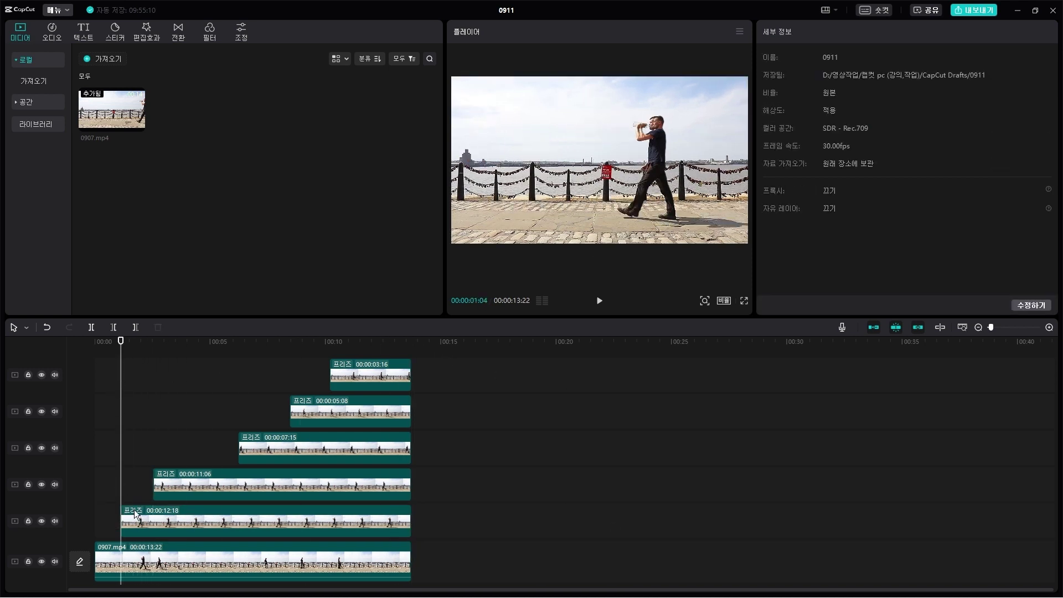
drag(120, 510, 94, 510)
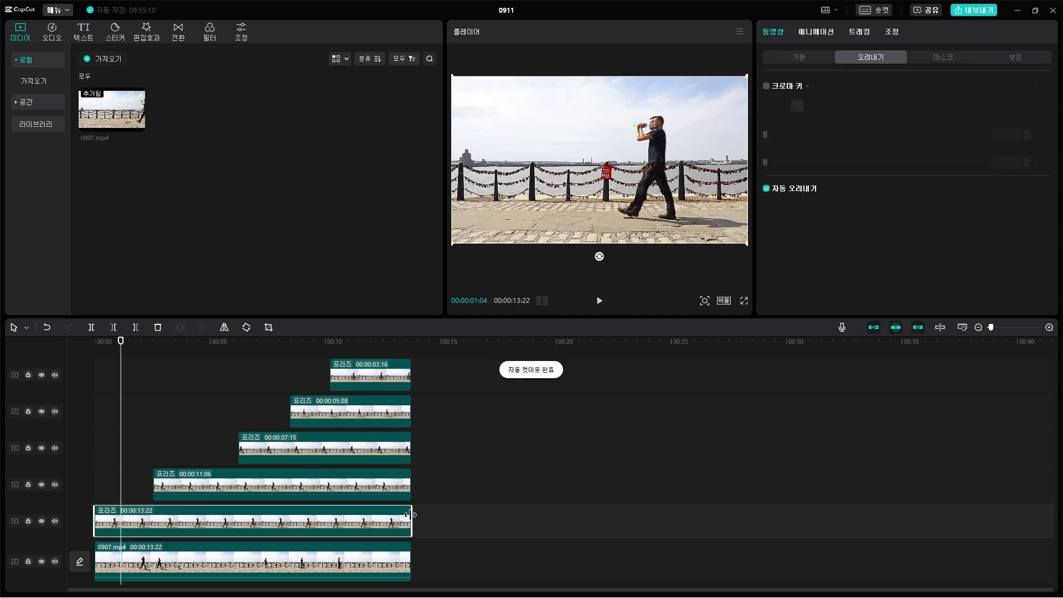
drag(409, 515, 121, 530)
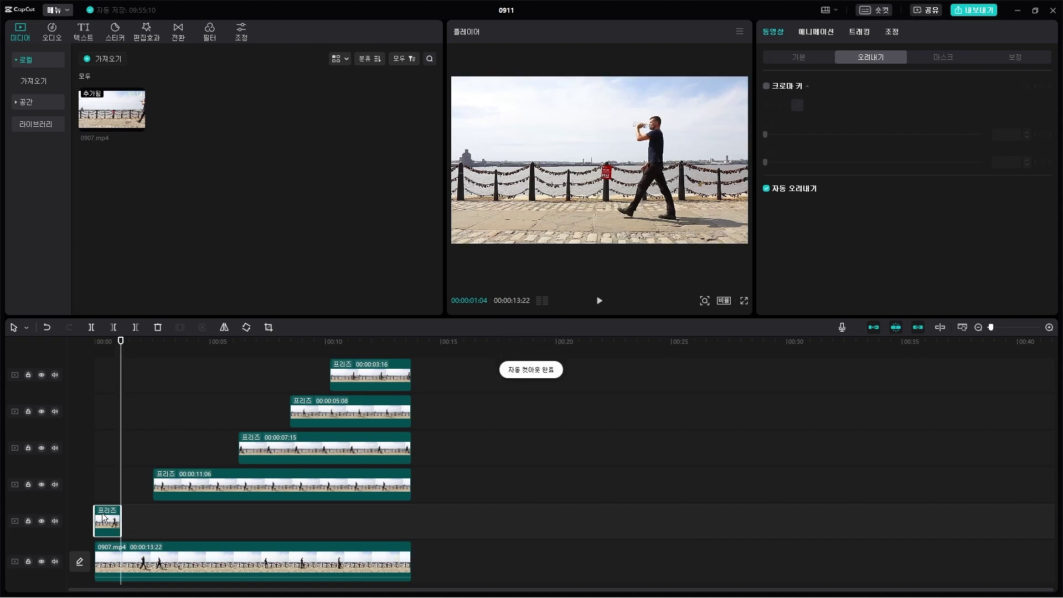
Step: Retime the third-track freeze frame to run from 00:00:00:00 to 00:00:02:16
click(155, 477)
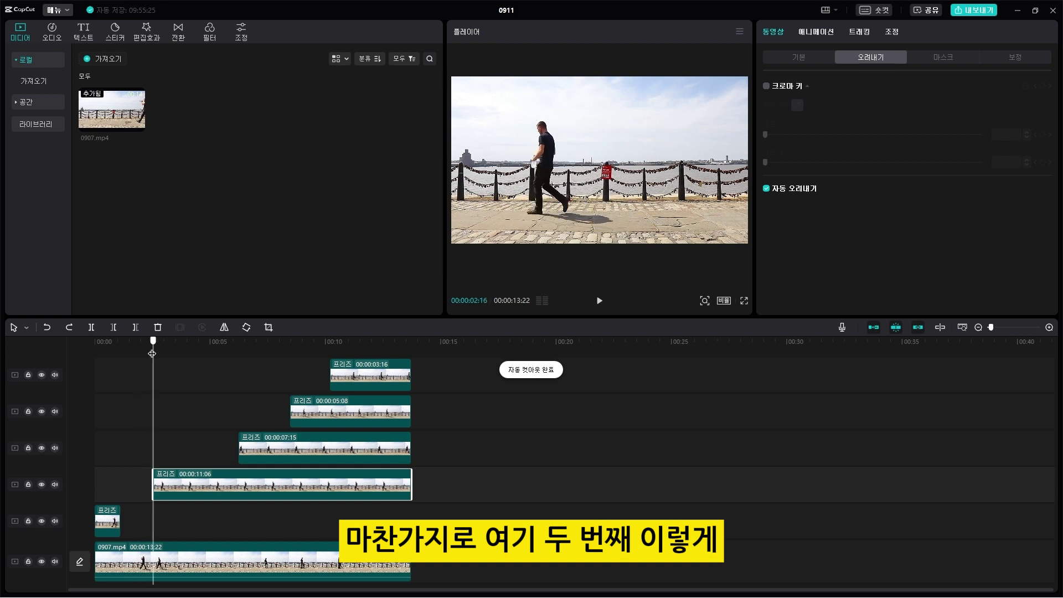
drag(153, 477, 94, 478)
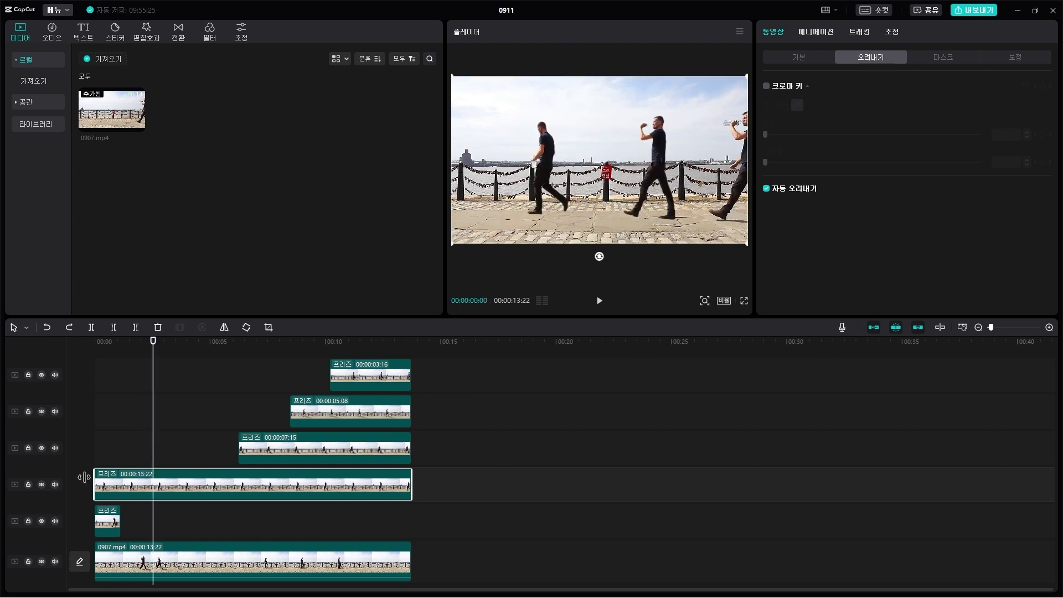
drag(409, 483, 154, 484)
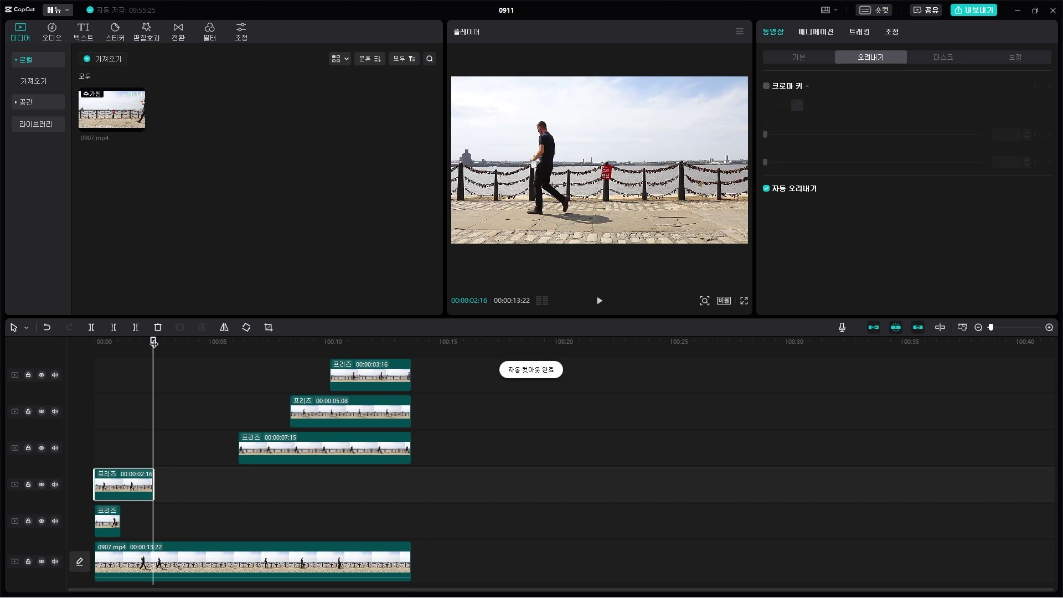
Step: Retime the fourth-track freeze frame to run from 00:00:00:00 to 00:00:06:07
drag(153, 341, 239, 368)
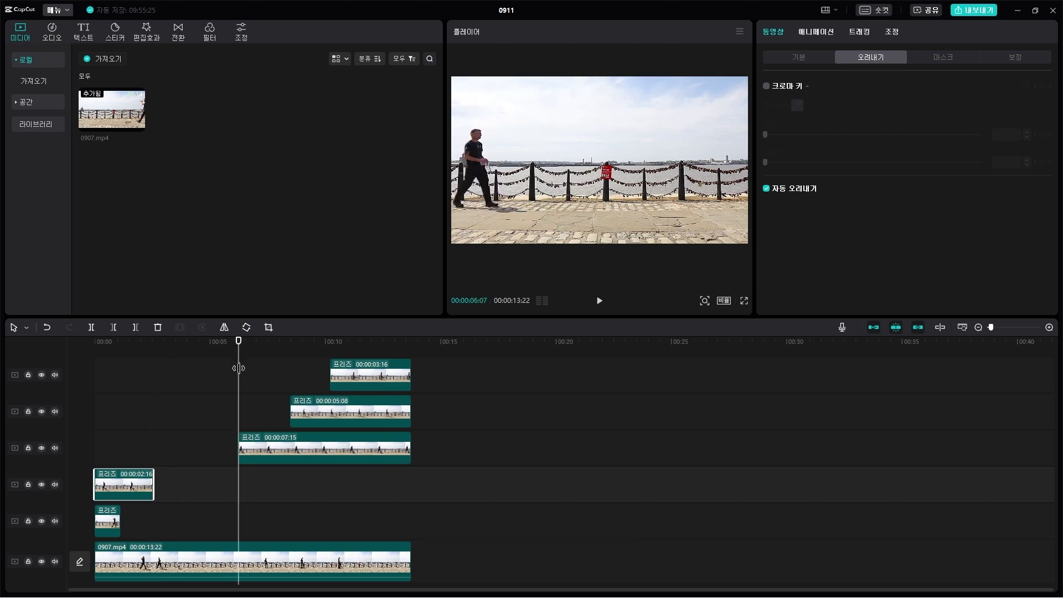
click(247, 446)
drag(237, 439, 94, 441)
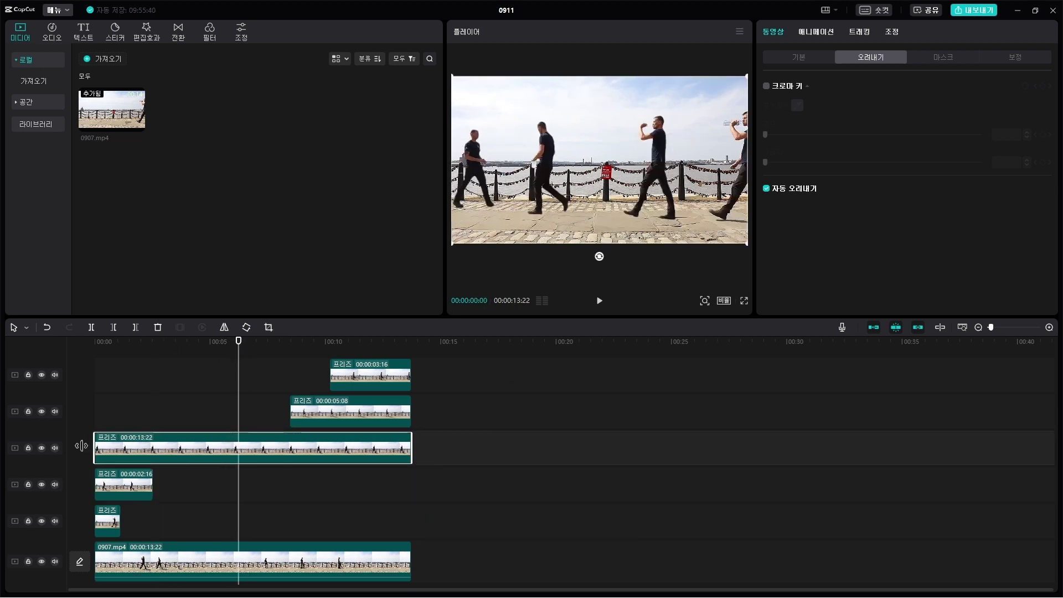
drag(411, 447, 237, 459)
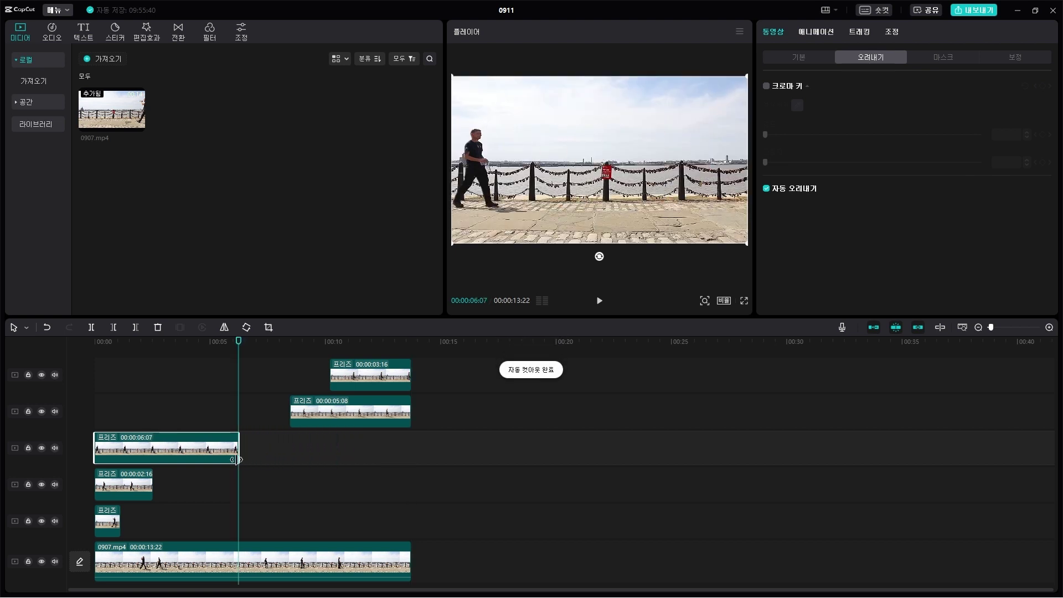
Step: Retime the fifth-track freeze frame to run from 00:00:00:00 to 00:00:08:14
drag(244, 353, 288, 359)
drag(291, 410, 90, 407)
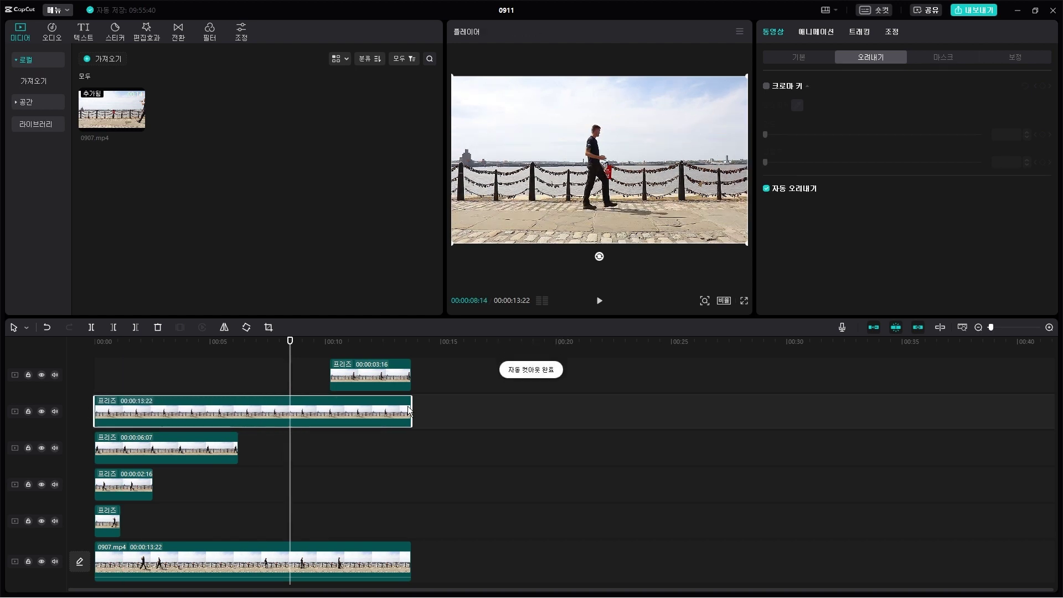
drag(408, 410, 286, 418)
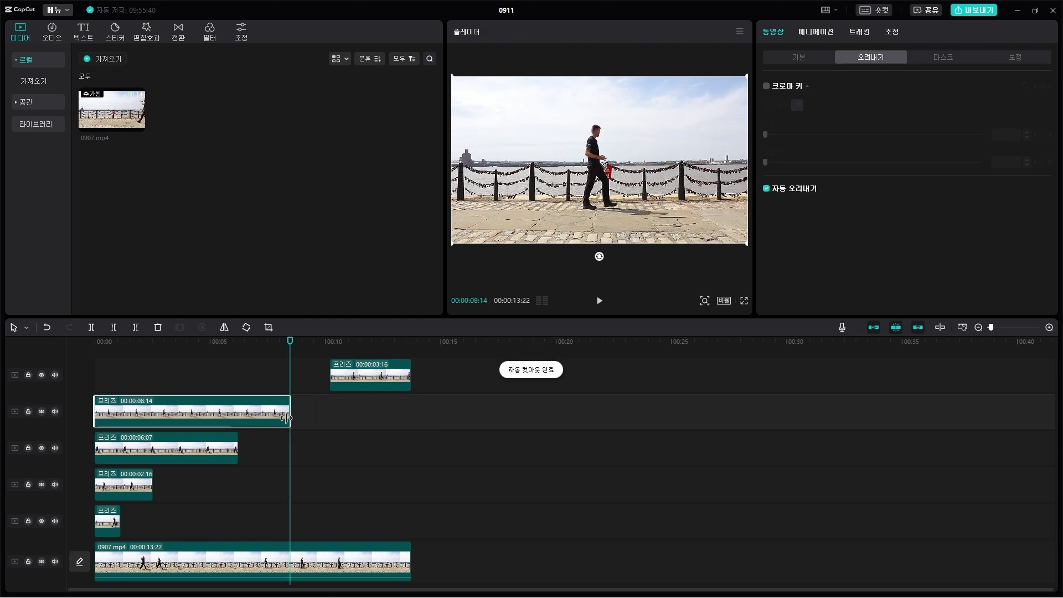
Step: Retime the sixth-track freeze frame to run from 00:00:00:00 to 00:00:10:06 and play the reversed arrangement from the start
drag(292, 341, 83, 375)
click(349, 374)
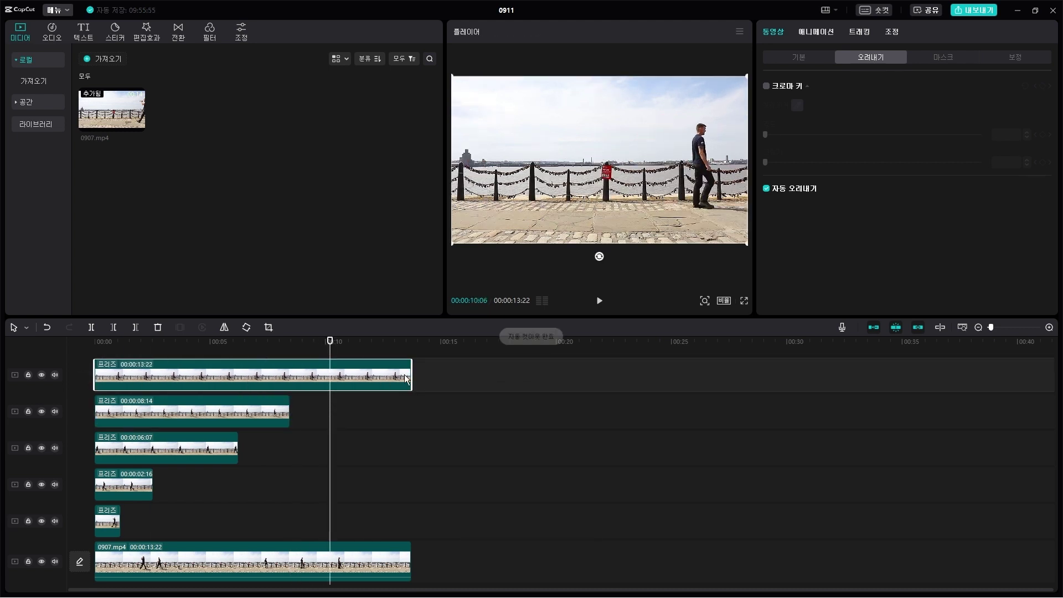
drag(411, 370, 331, 370)
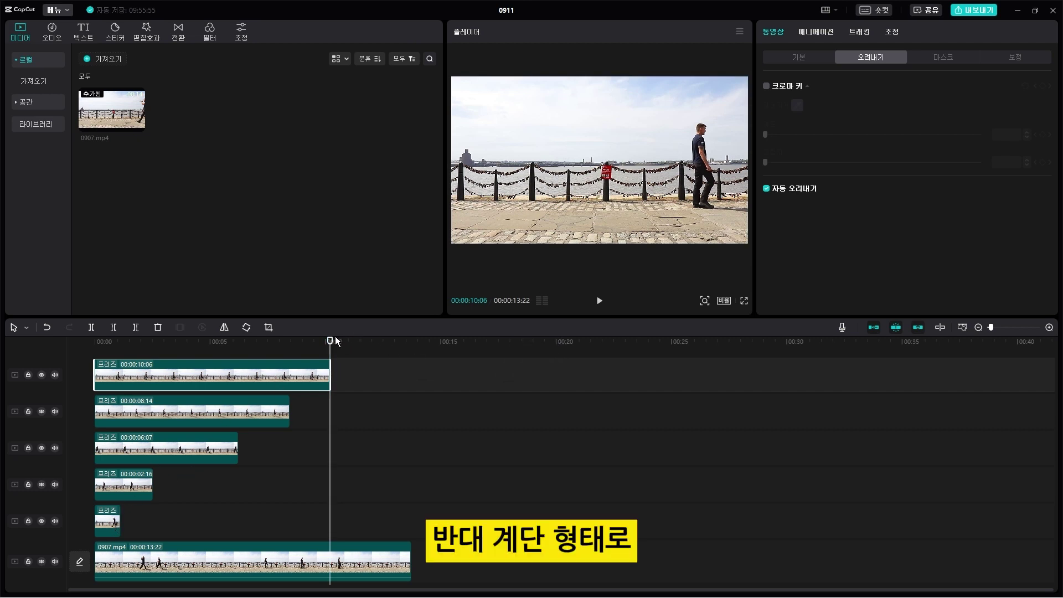
key(Home)
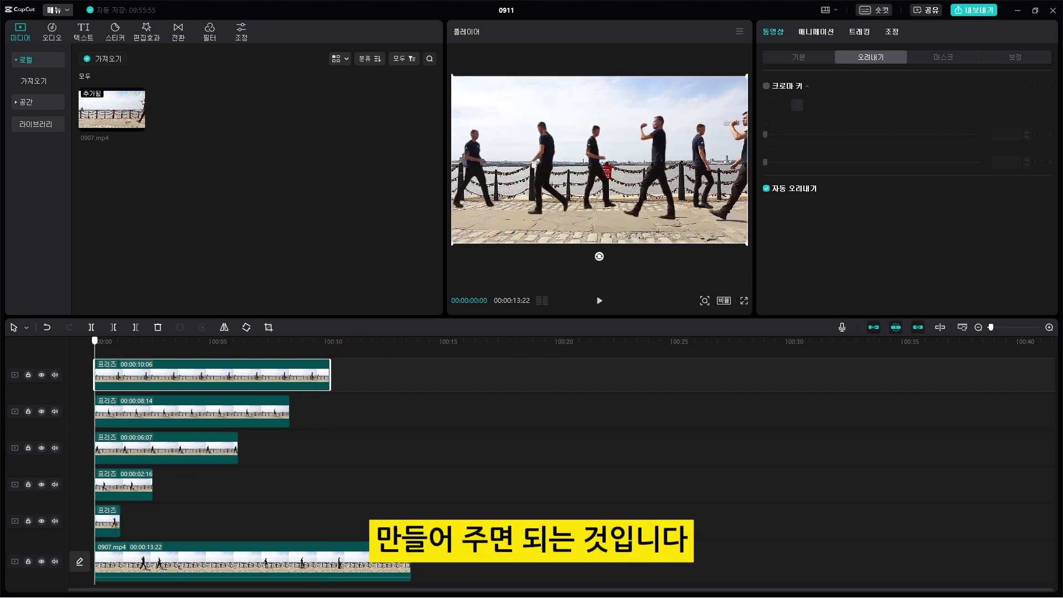
click(603, 305)
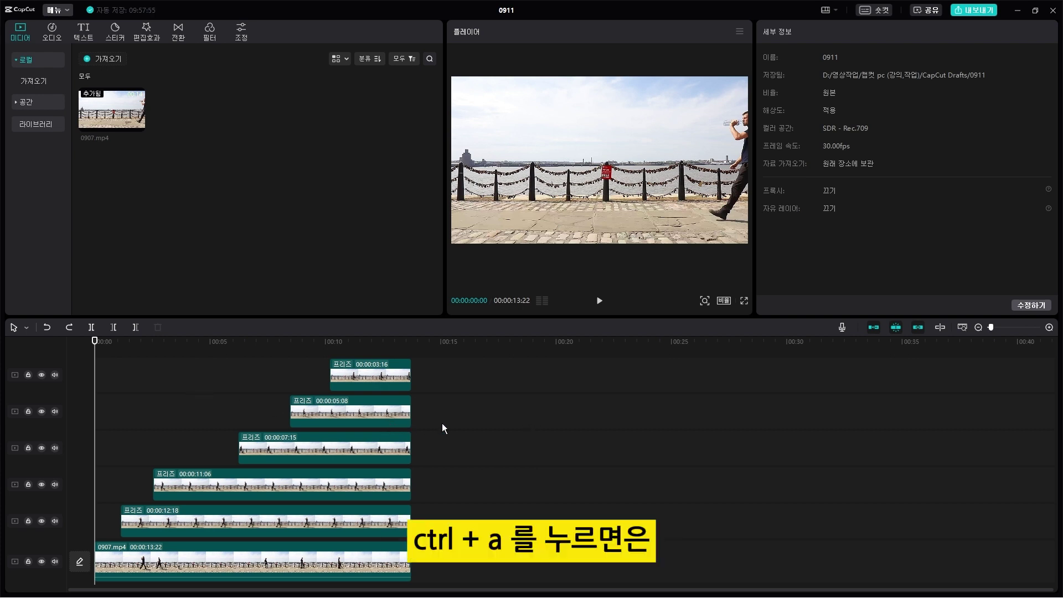
Step: Combine the base video and all freeze frames into one compound clip and play it from the start
key(ctrl+a)
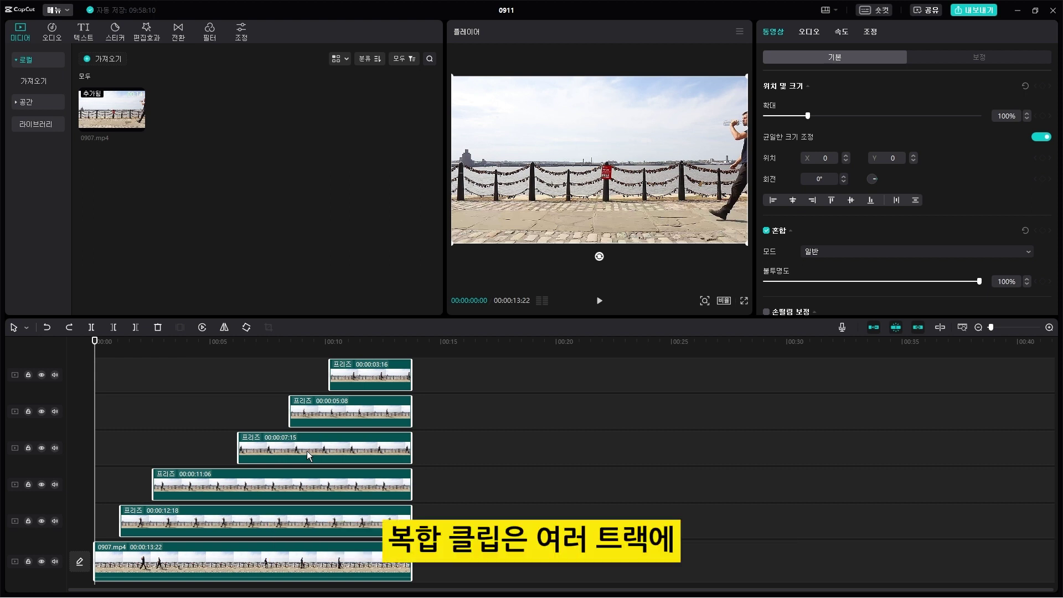
right_click(267, 447)
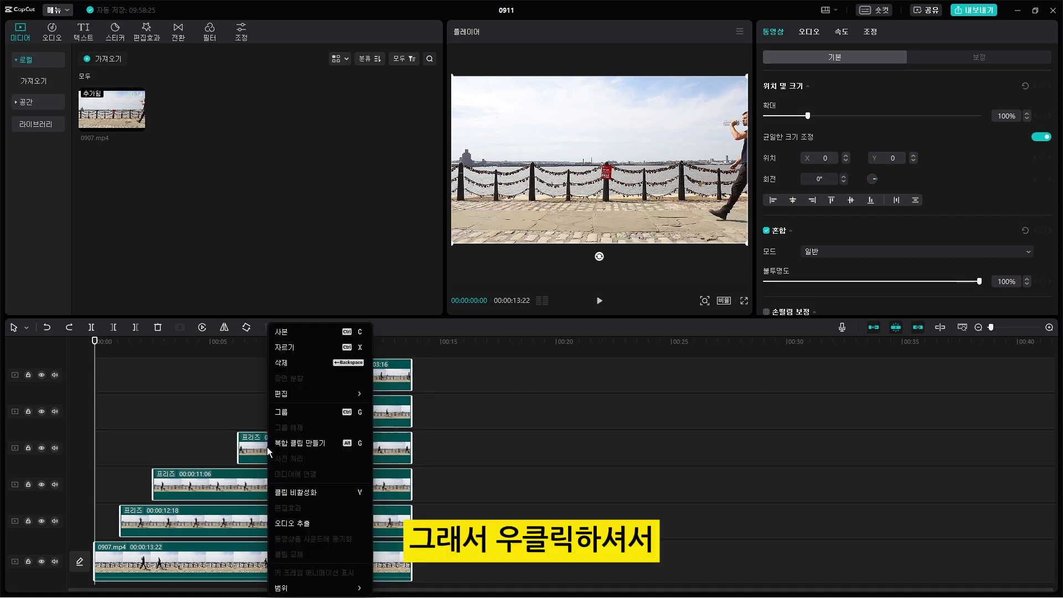
click(334, 443)
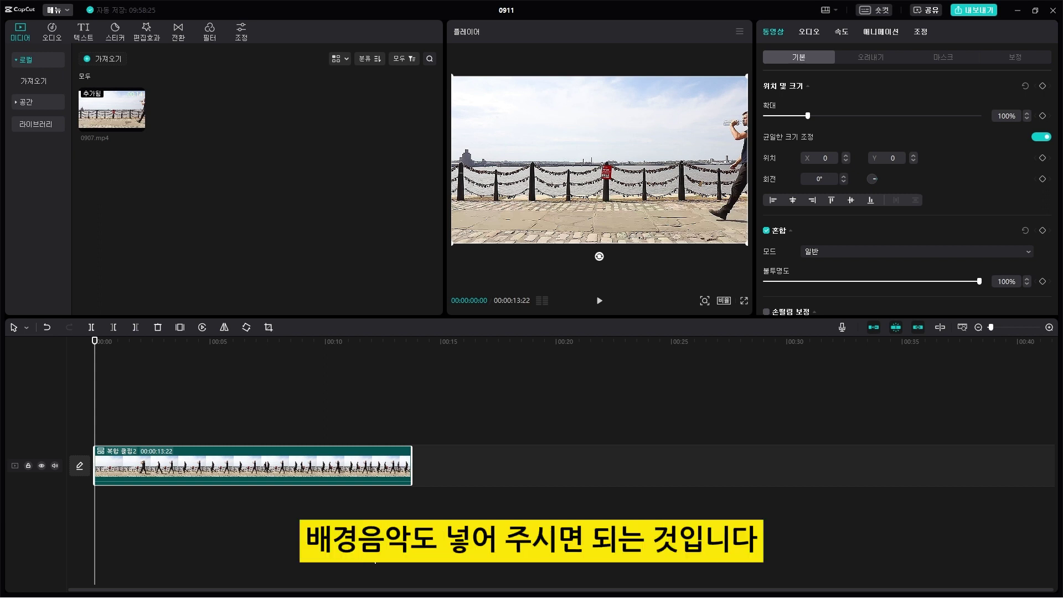
key(space)
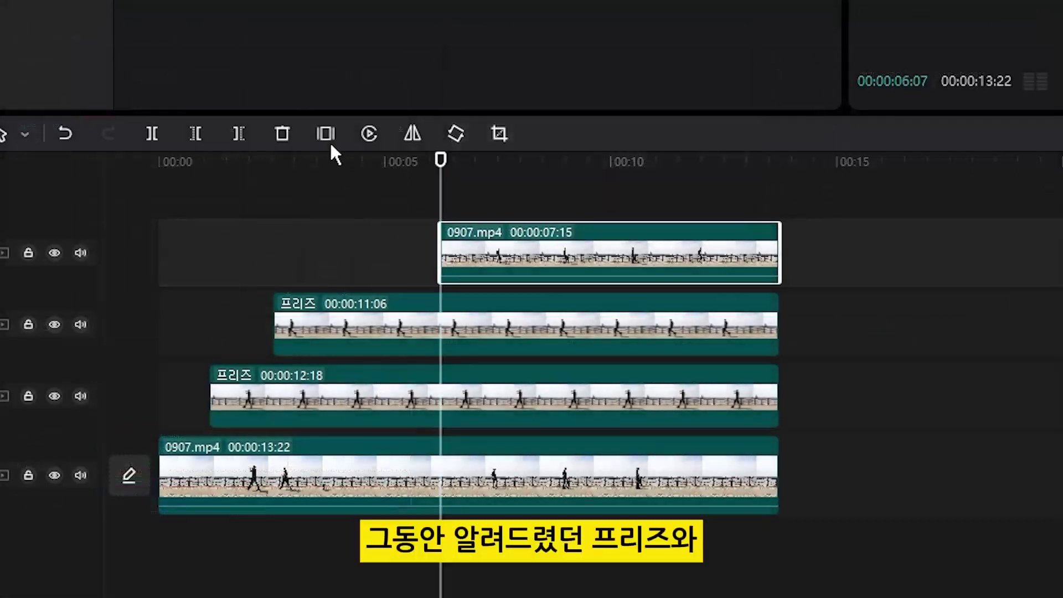
Step: Replace the fourth-track clip with a freeze frame at 00:00:06:07, extend it to the base clip's end and apply Auto cutout
click(327, 135)
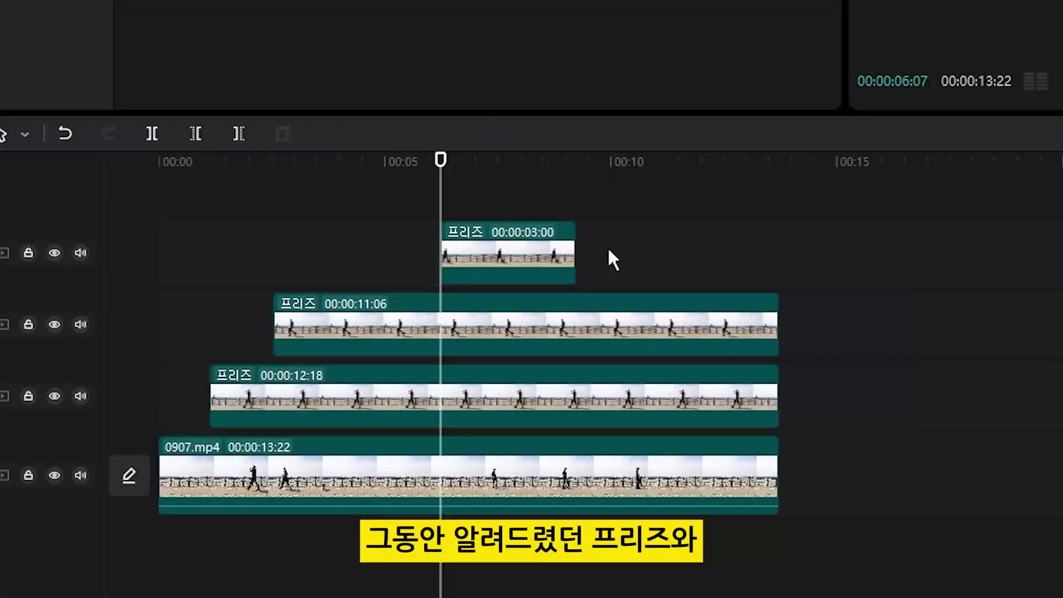
drag(573, 255, 779, 254)
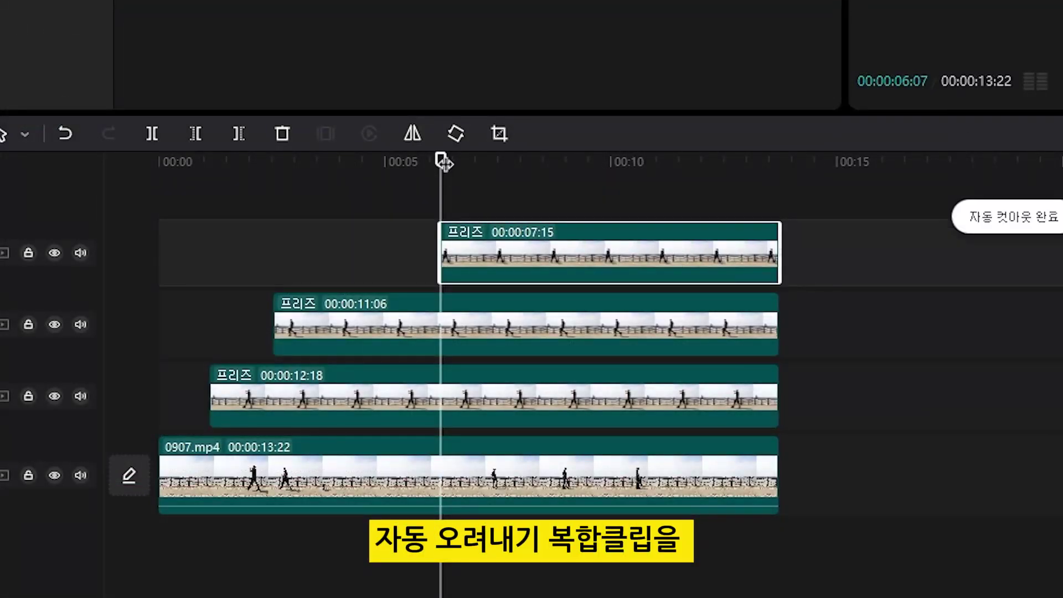
Step: Add a copy of 0907.mp4 on a fifth track and trim its start to 00:00:08:14
drag(442, 163, 541, 174)
drag(56, 56, 161, 191)
drag(160, 243, 564, 231)
Step: Replace the fifth-track clip with a freeze frame at 00:00:08:14, stretch it to the base clip's end and apply Auto cutout
click(326, 133)
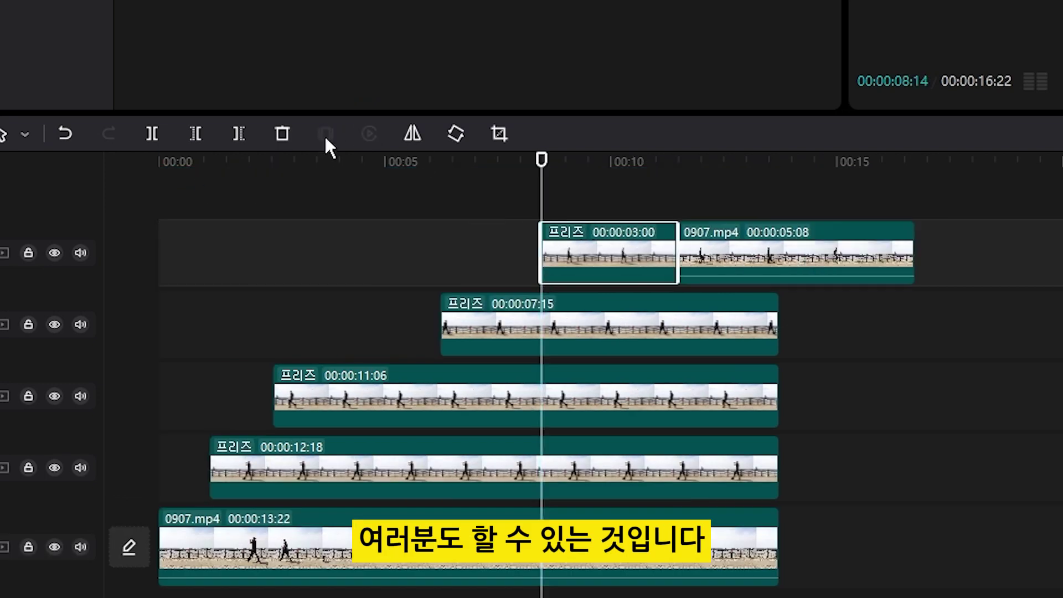
click(813, 246)
key(Delete)
drag(676, 249, 780, 250)
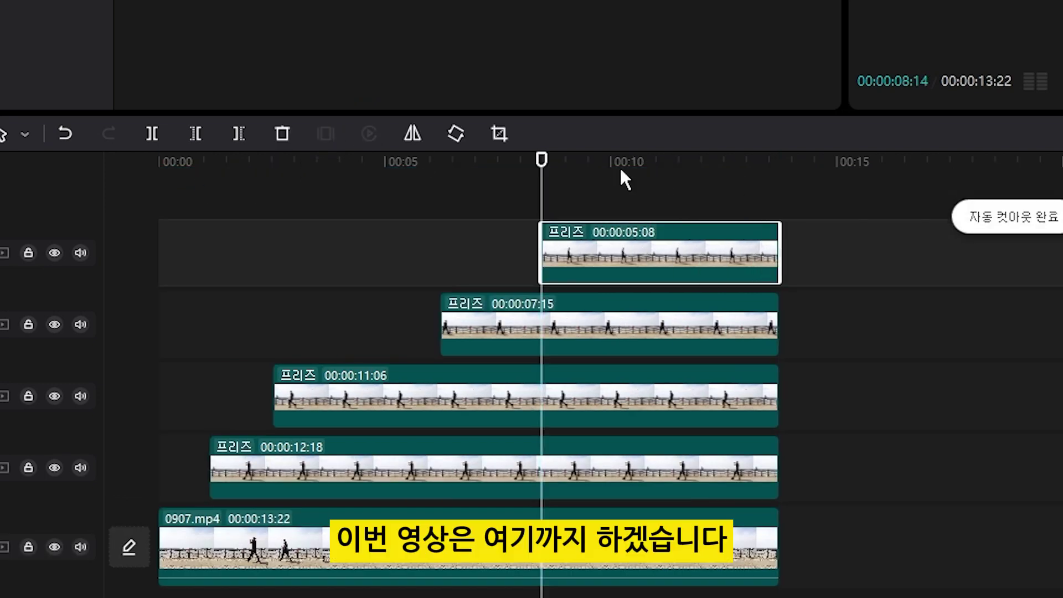
Step: Move the playhead to 00:00:10:06 and add a copy of 0907.mp4 on a sixth track from the timeline start
drag(614, 163, 619, 161)
drag(56, 55, 237, 271)
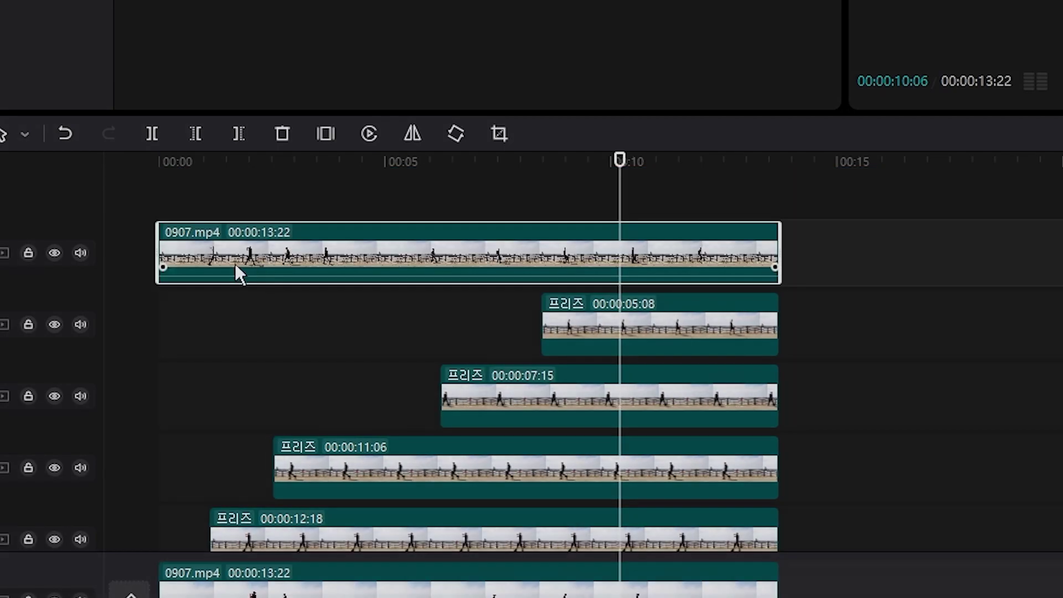